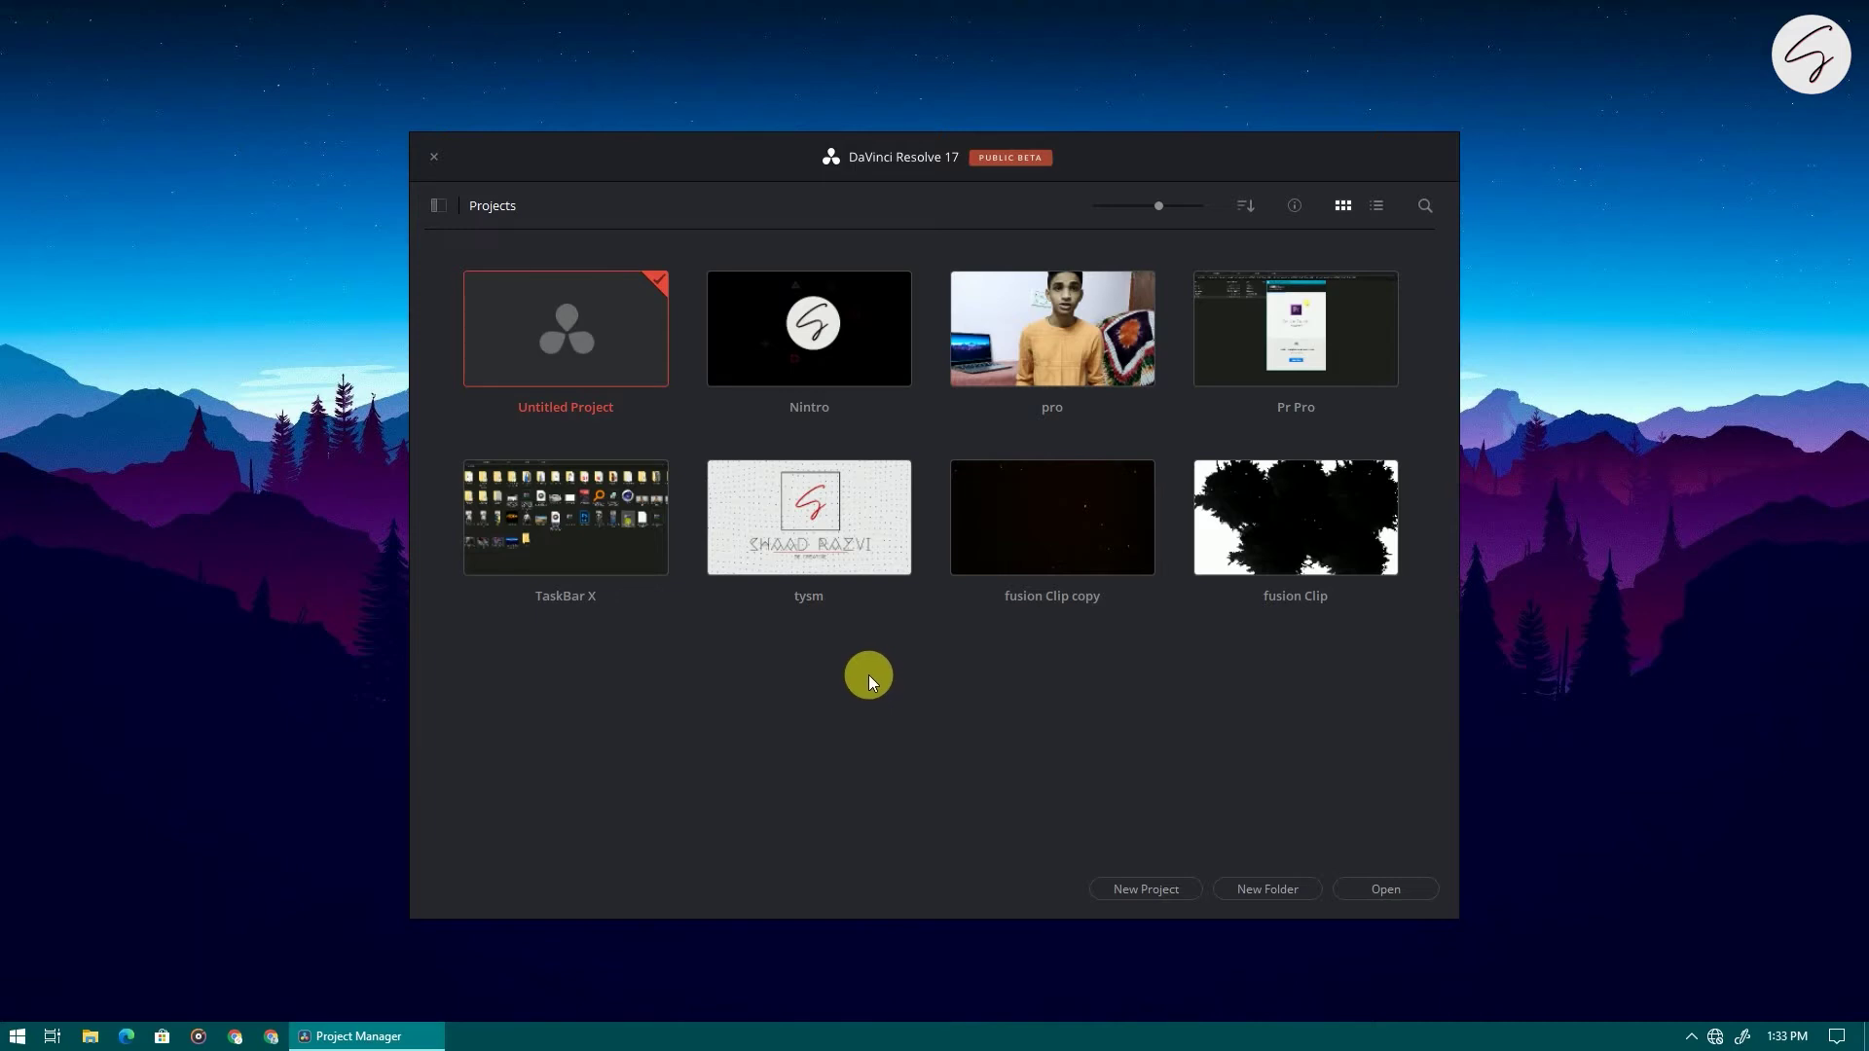
Create a new empty project named '60fps'.
{"action": "left_click", "coordinate": [1144, 889]}
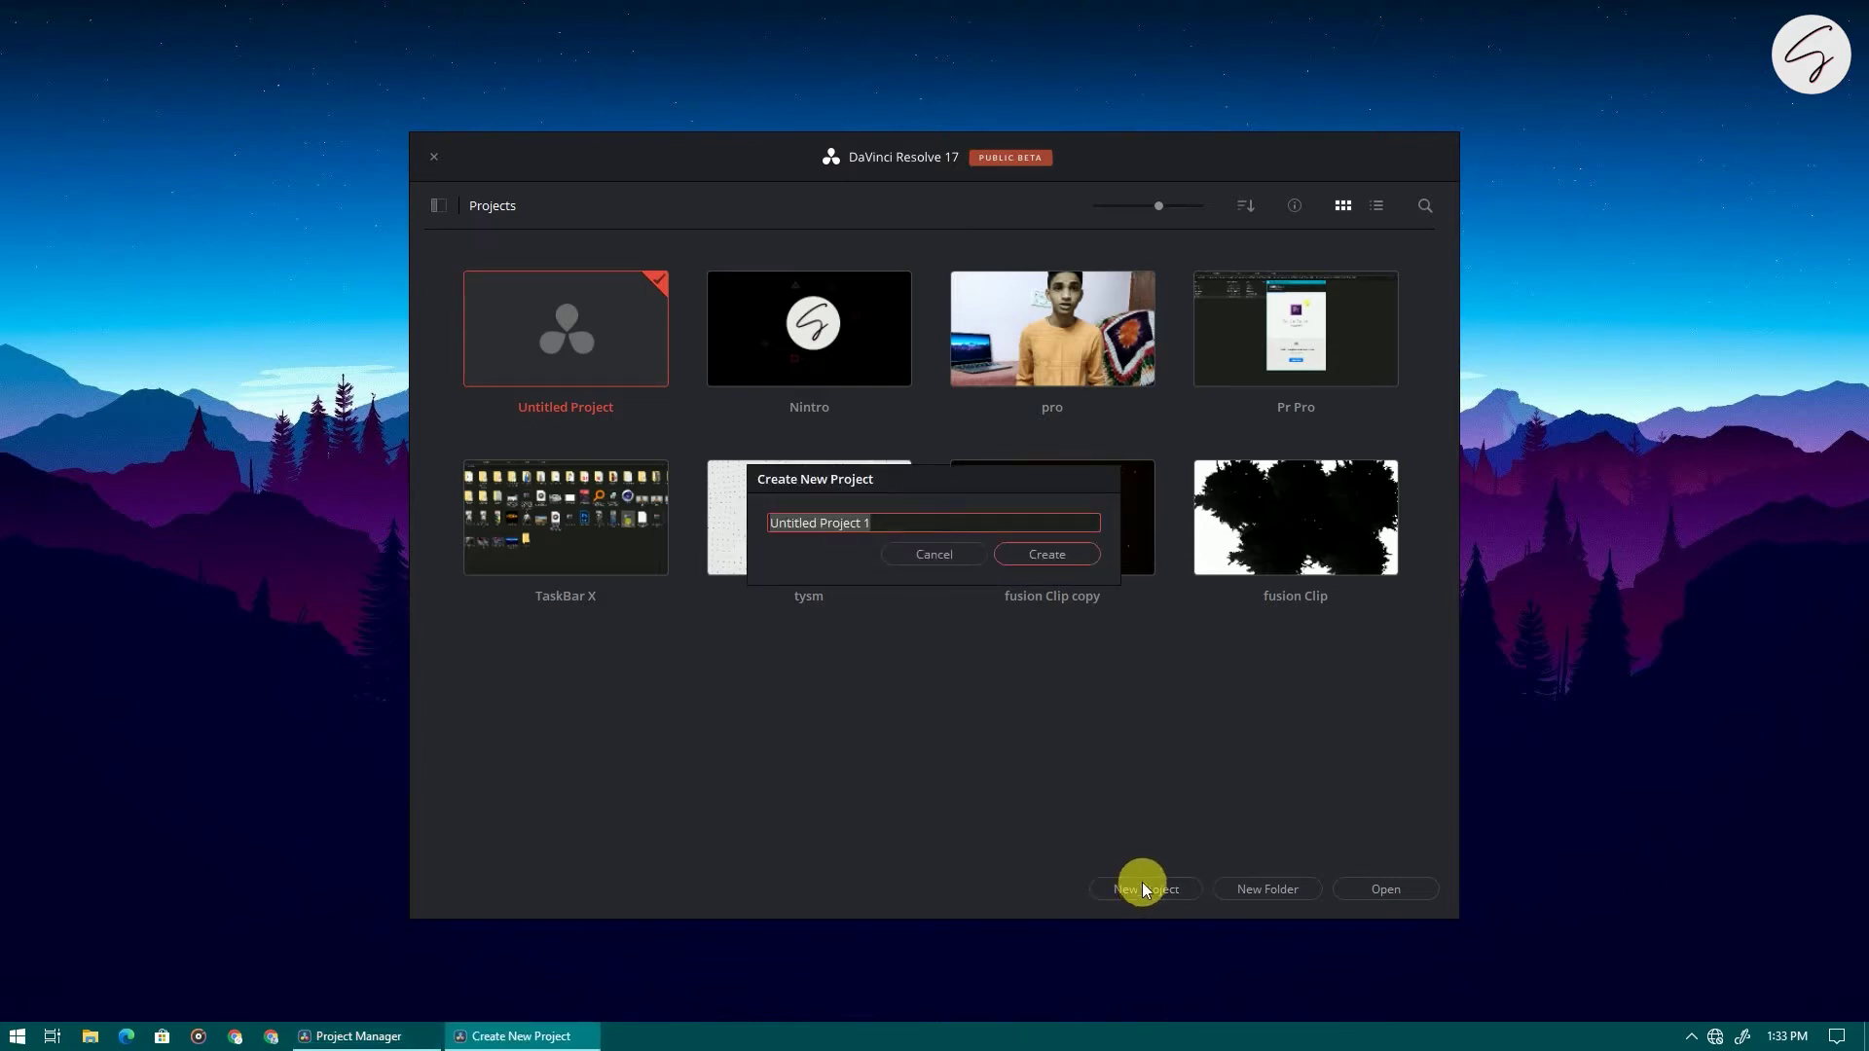
{"action": "key", "text": "BackSpace"}
{"action": "type", "text": "60fps"}
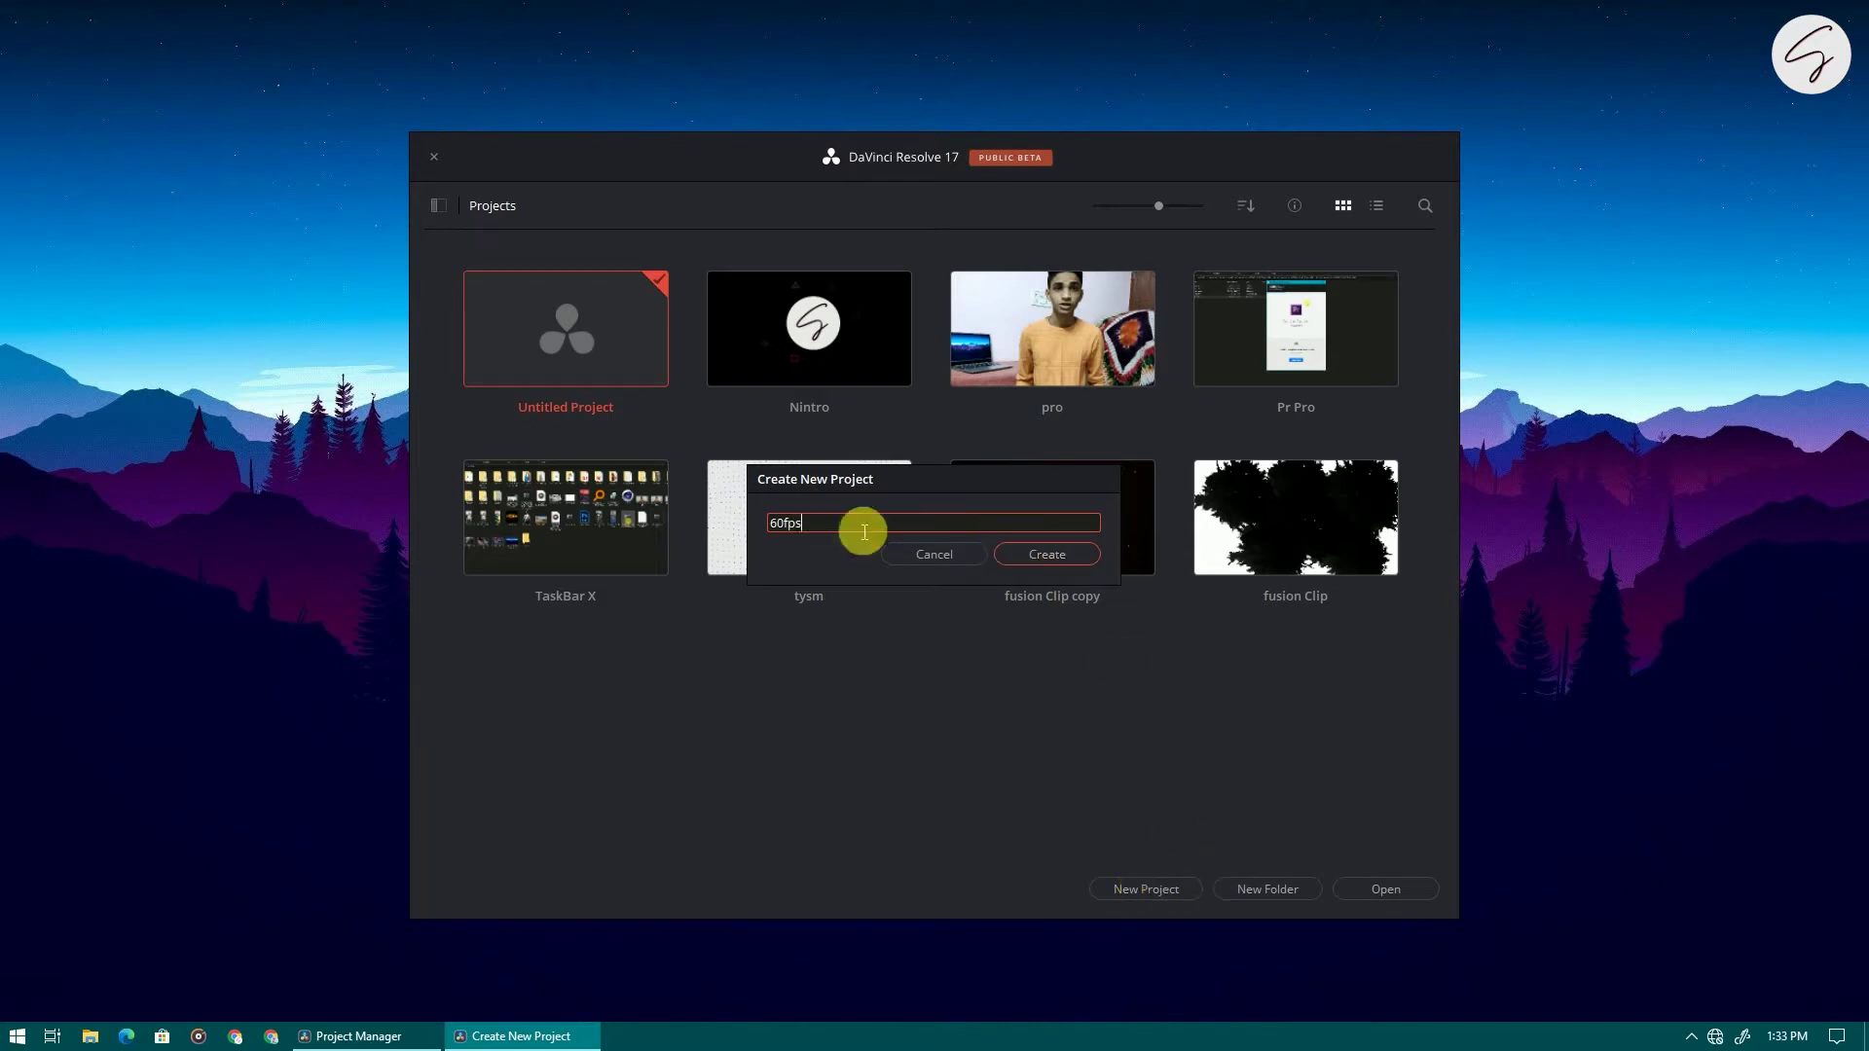
{"action": "left_click", "coordinate": [1059, 553]}
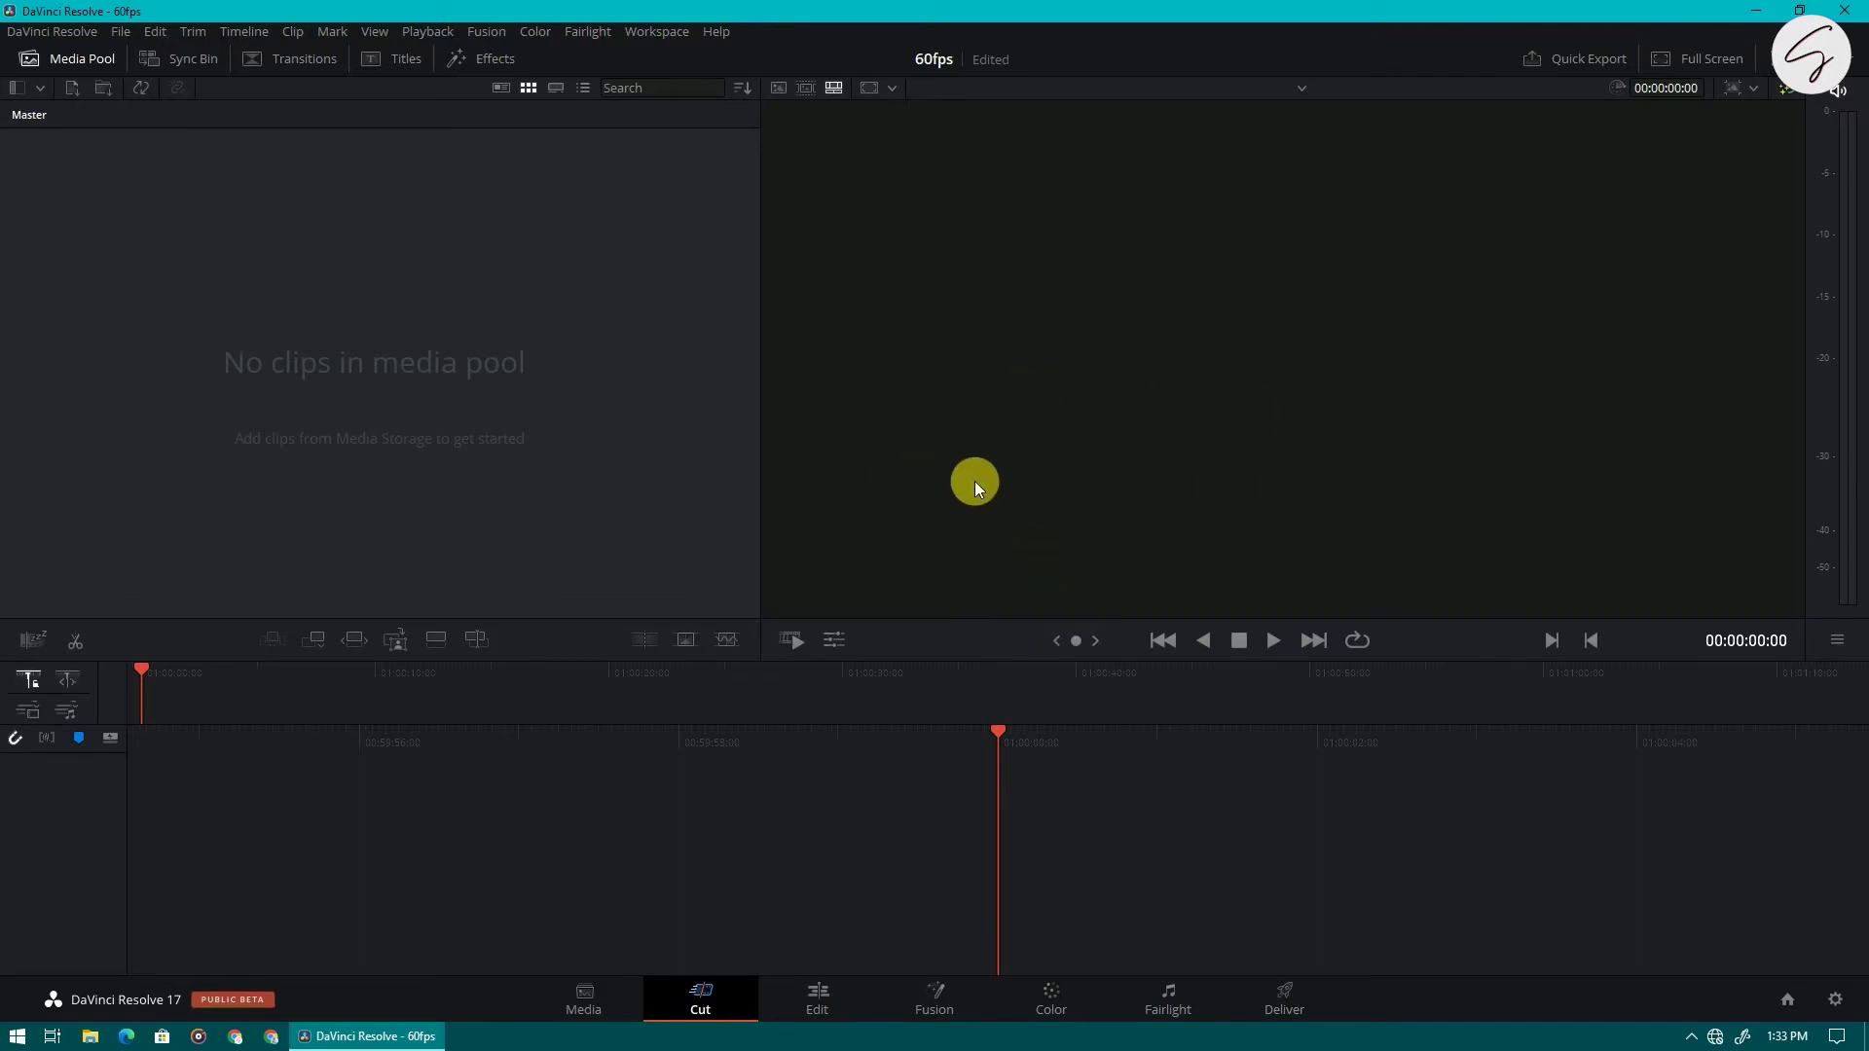
Set the 60fps project's timeline frame rate to 60 in Project Settings and save, then go to Deliver.
{"action": "left_click", "coordinate": [816, 991]}
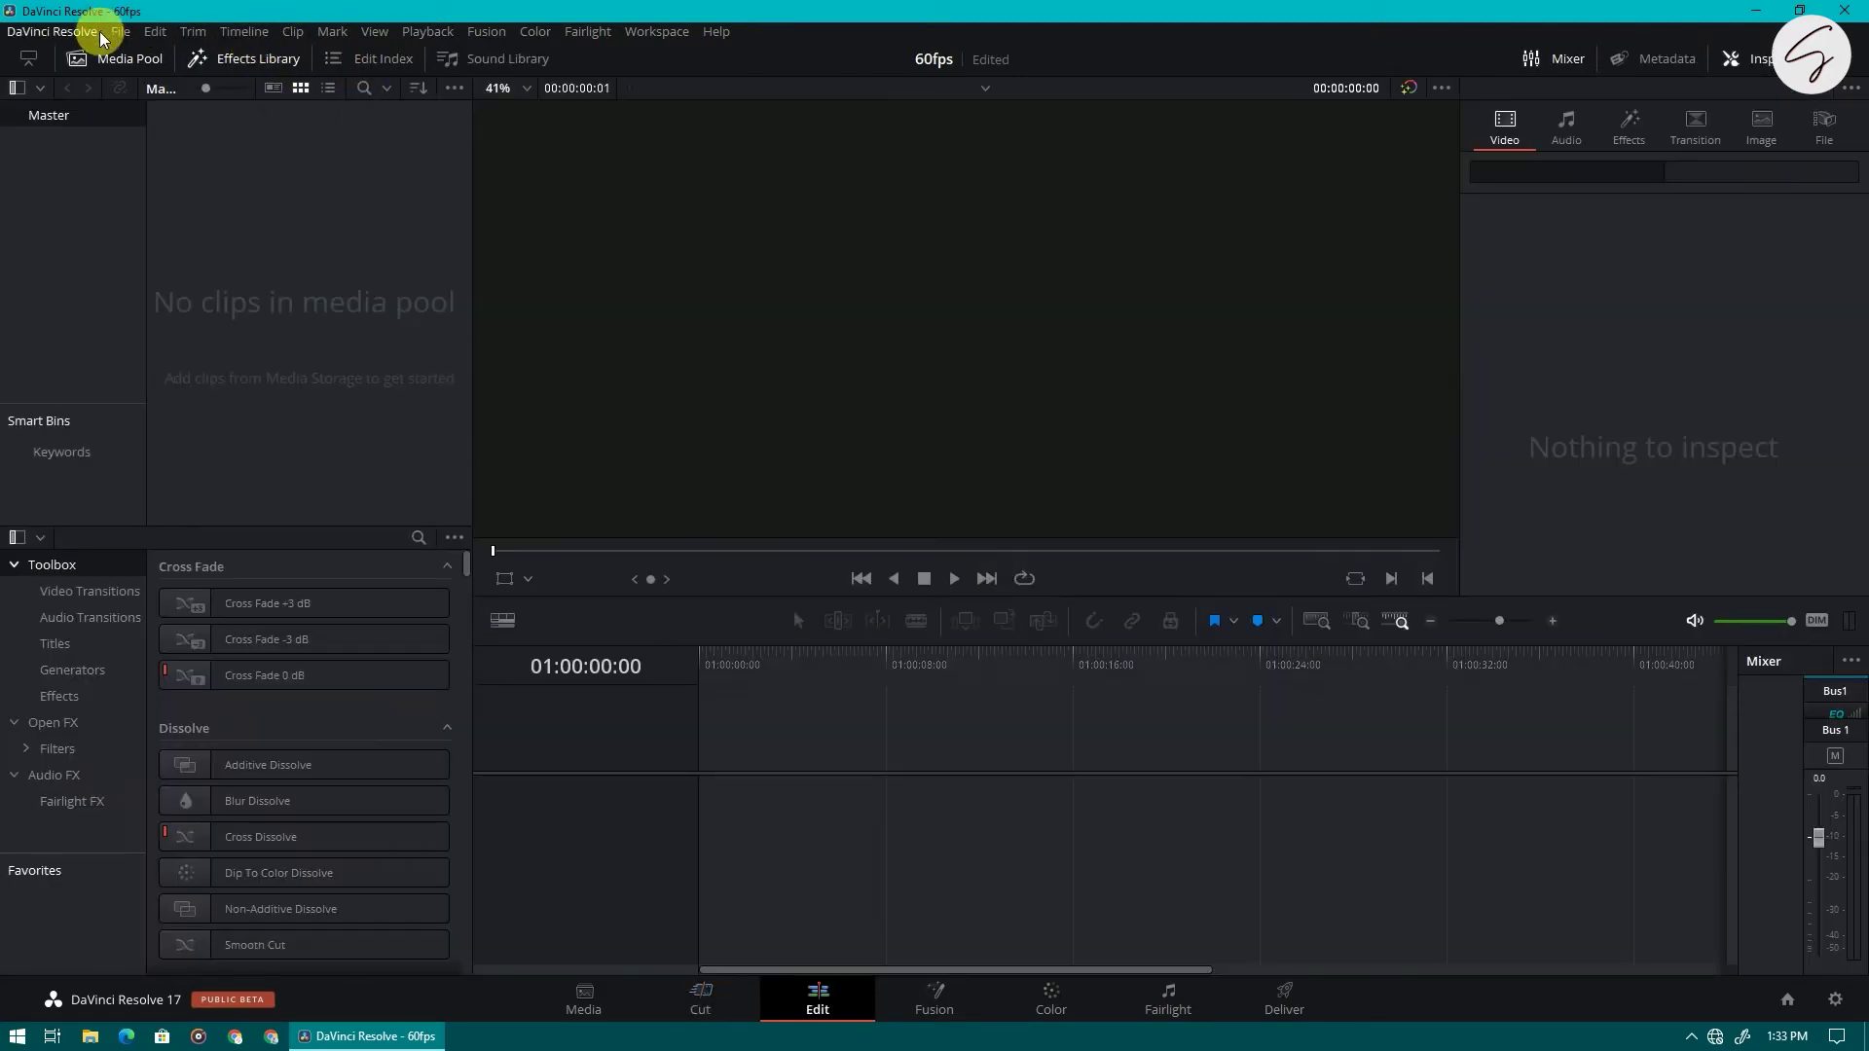
{"action": "left_click", "coordinate": [119, 31]}
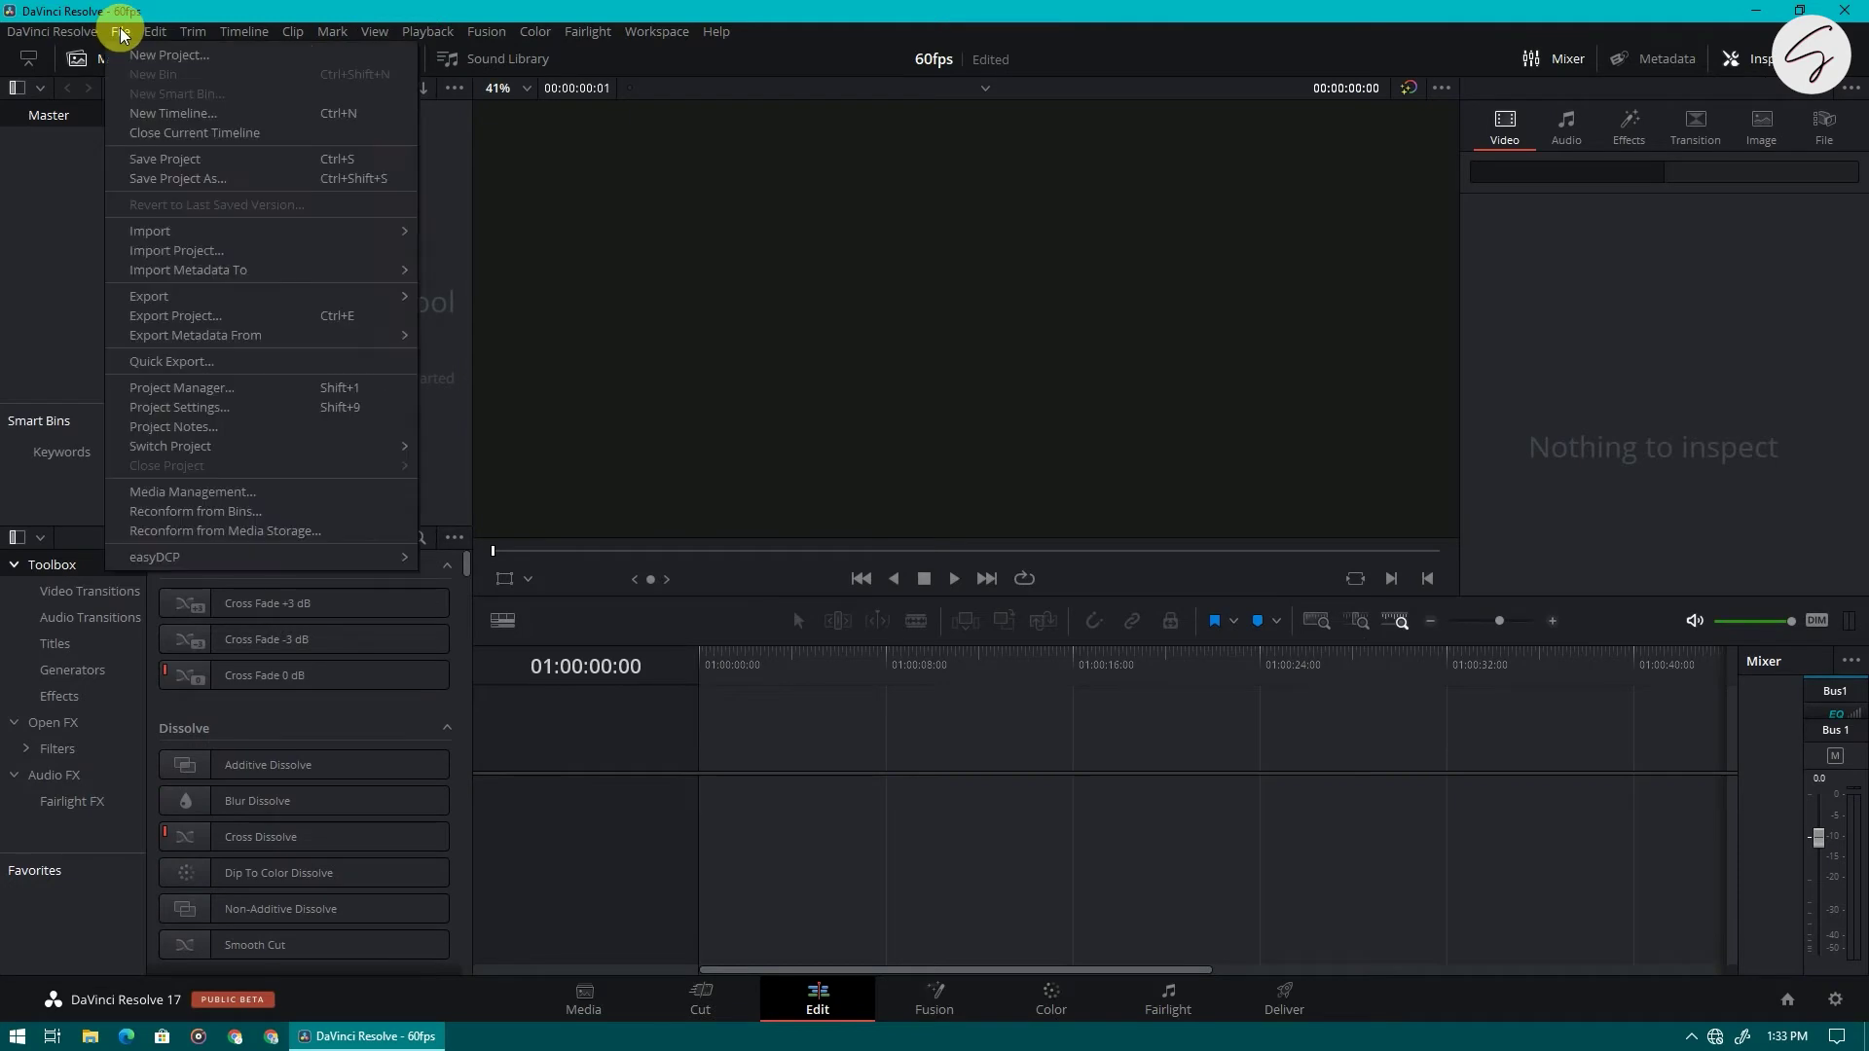
{"action": "left_click", "coordinate": [272, 409]}
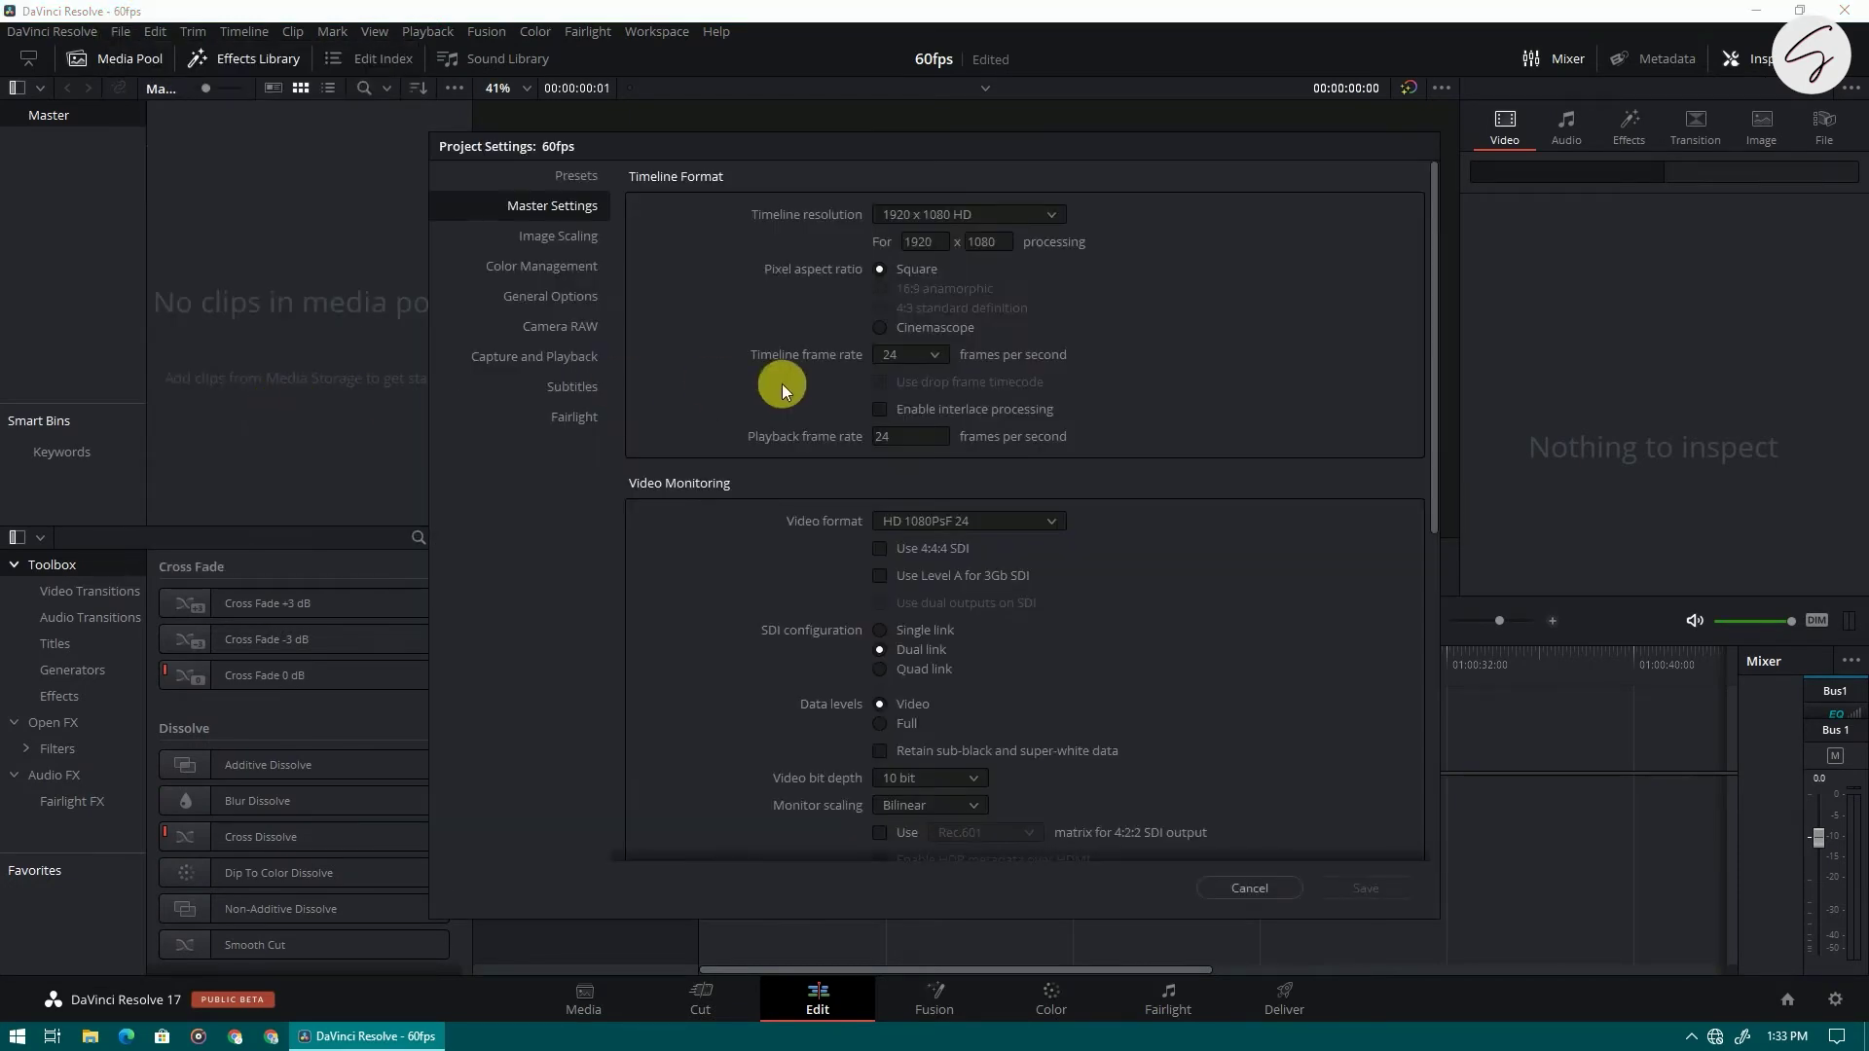
{"action": "left_click", "coordinate": [935, 355]}
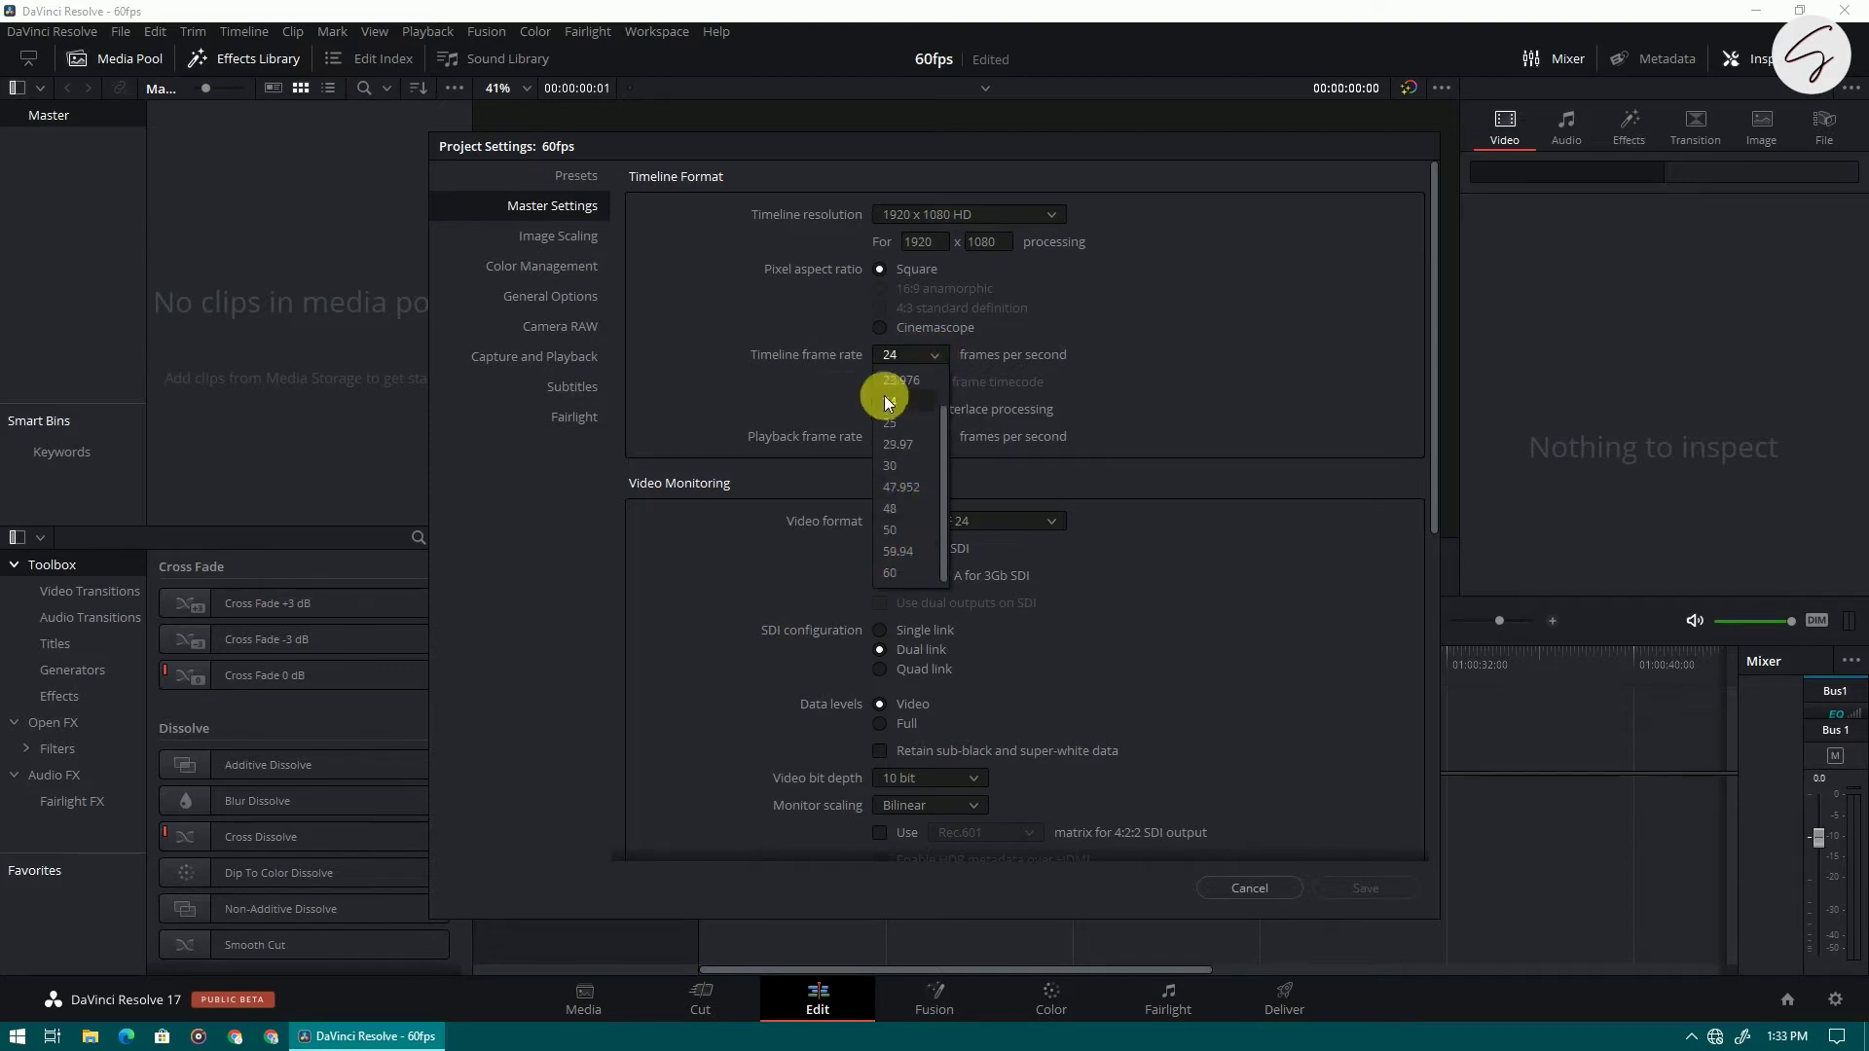
{"action": "left_click", "coordinate": [898, 574]}
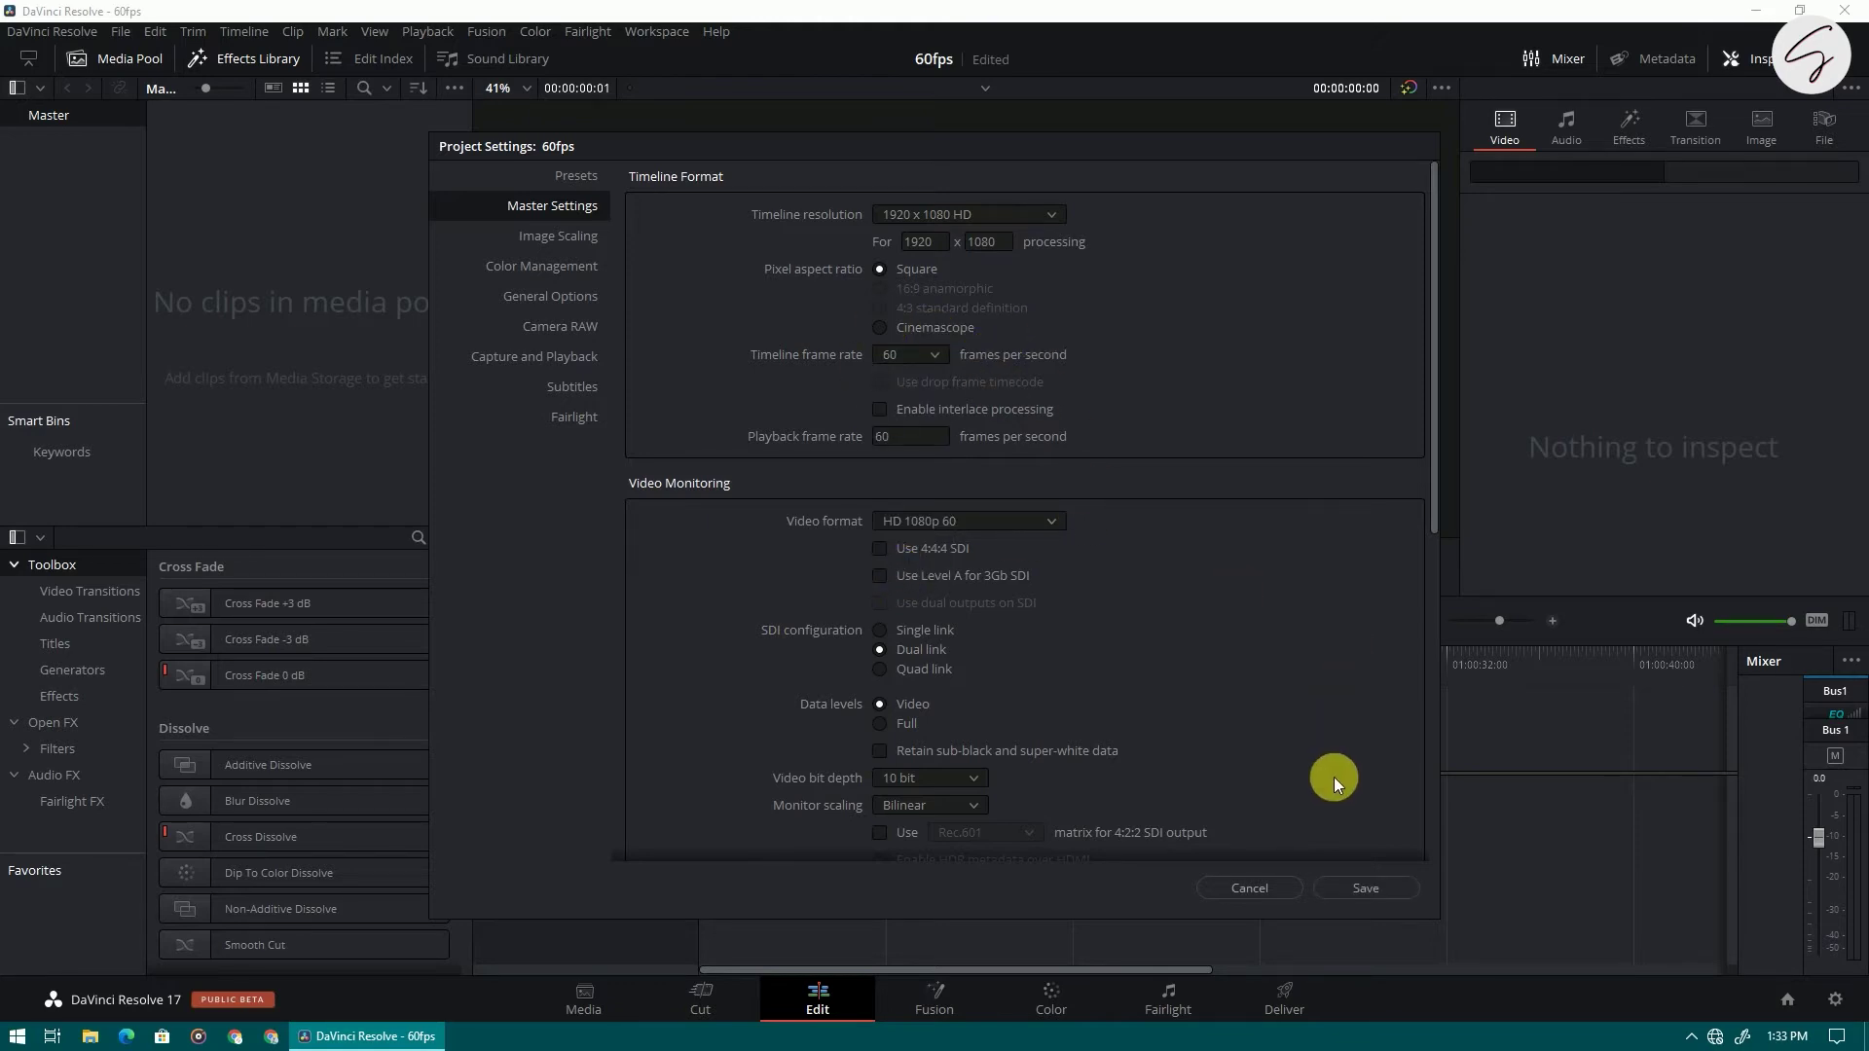
{"action": "left_click", "coordinate": [1366, 888]}
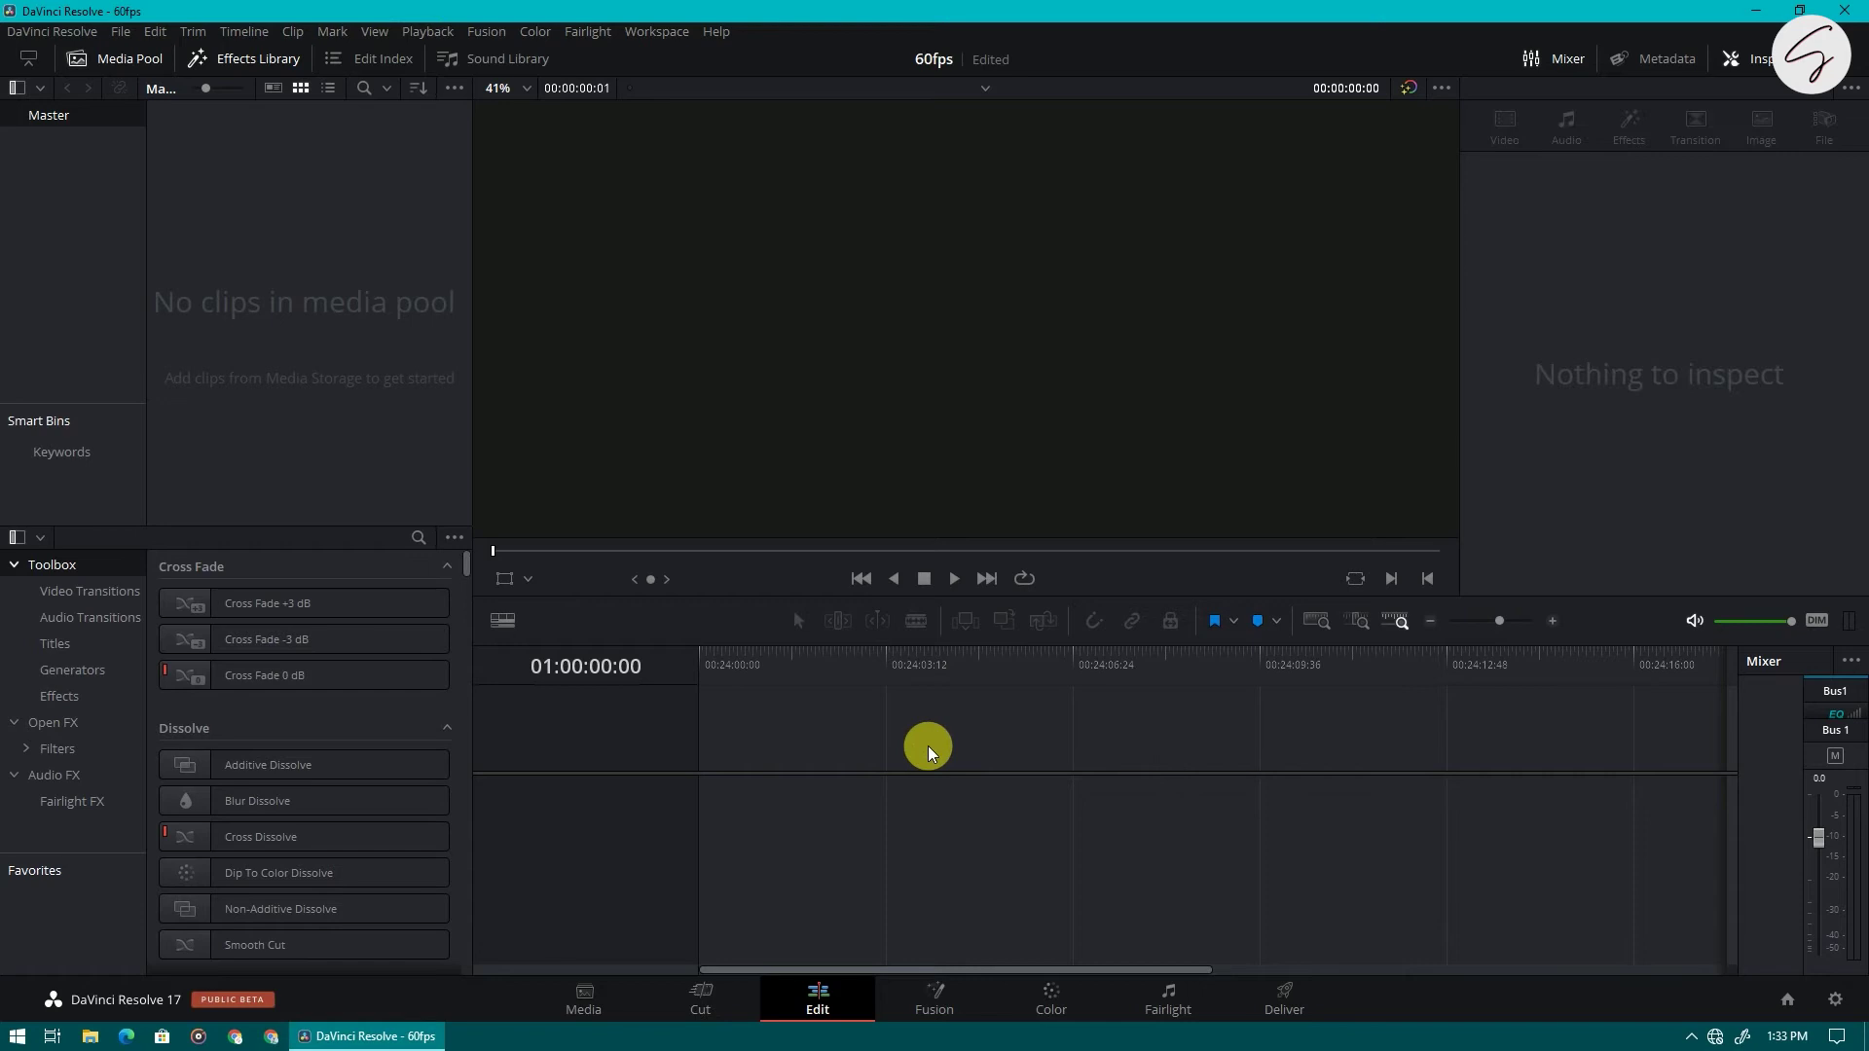
{"action": "left_click", "coordinate": [1287, 1003]}
Enlarge the Deliver page's render settings to confirm the 60 frame rate, then open the Project Manager.
{"action": "scroll", "coordinate": [287, 425], "scroll_direction": "down", "scroll_amount": 3}
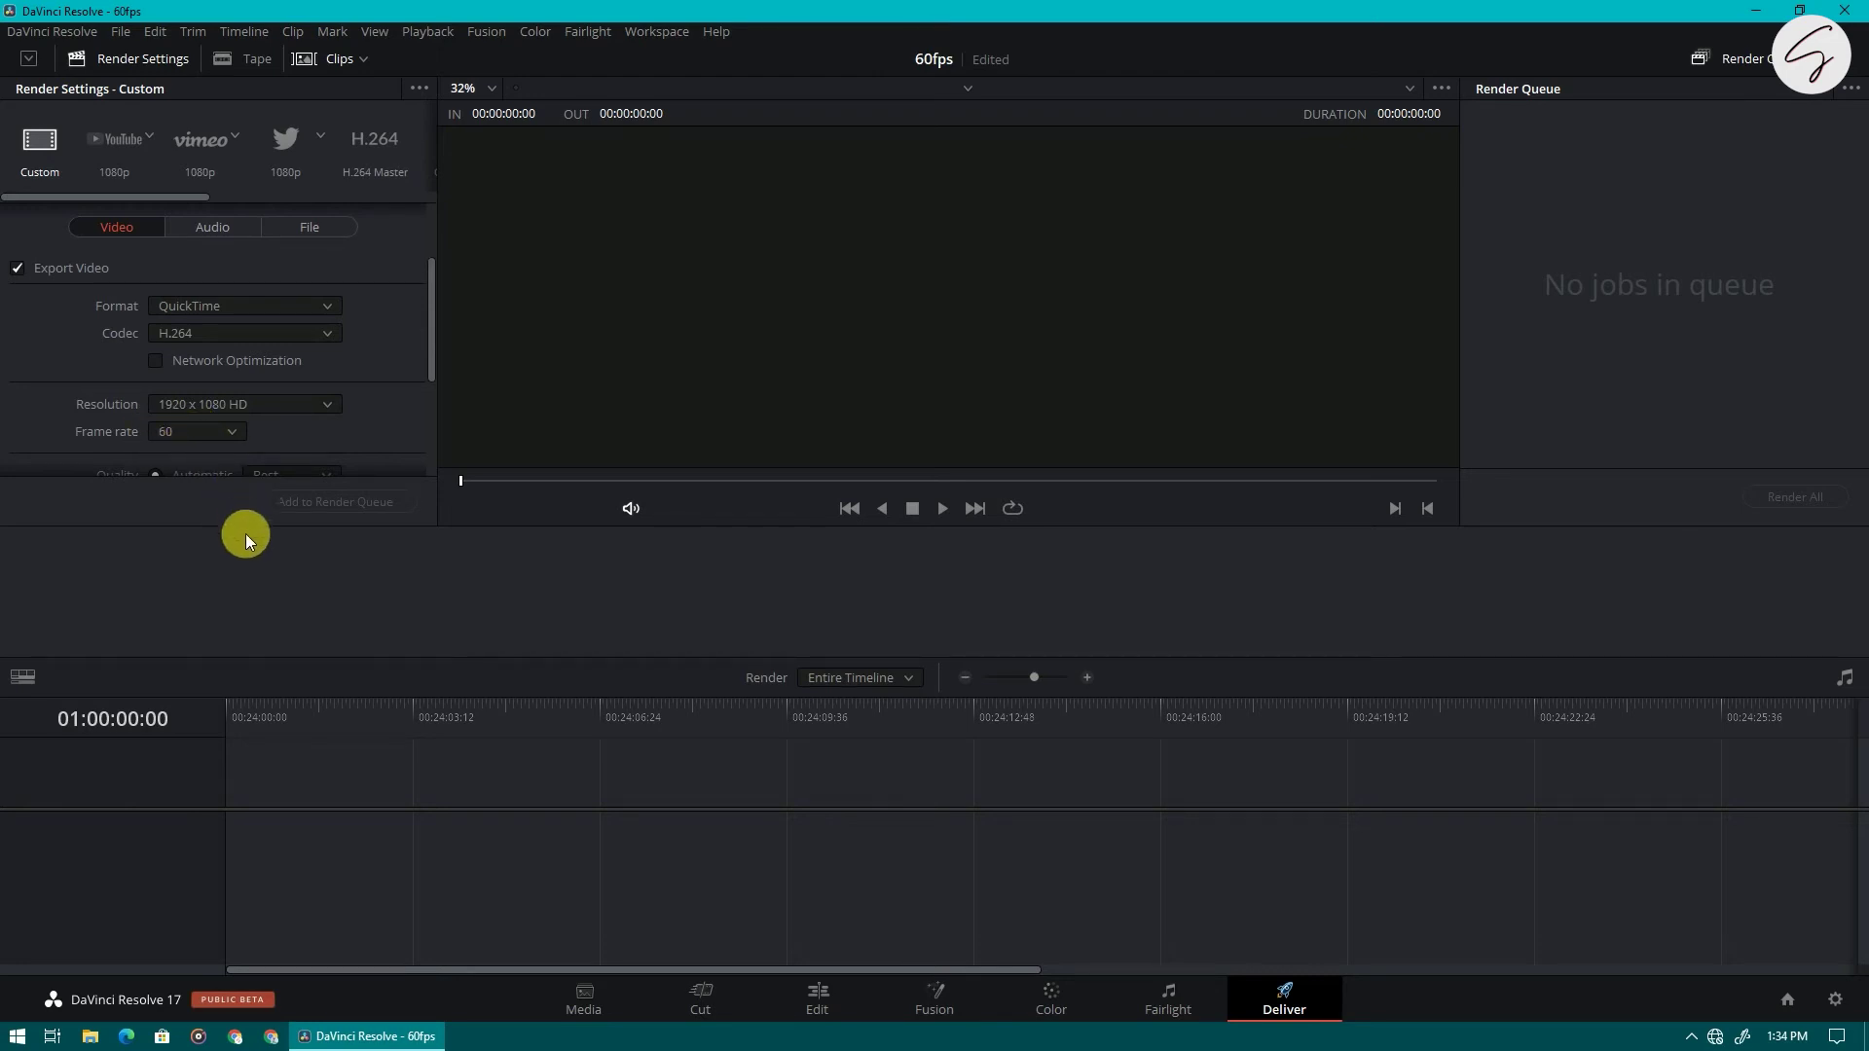
{"action": "left_click_drag", "start_coordinate": [246, 531], "coordinate": [254, 611]}
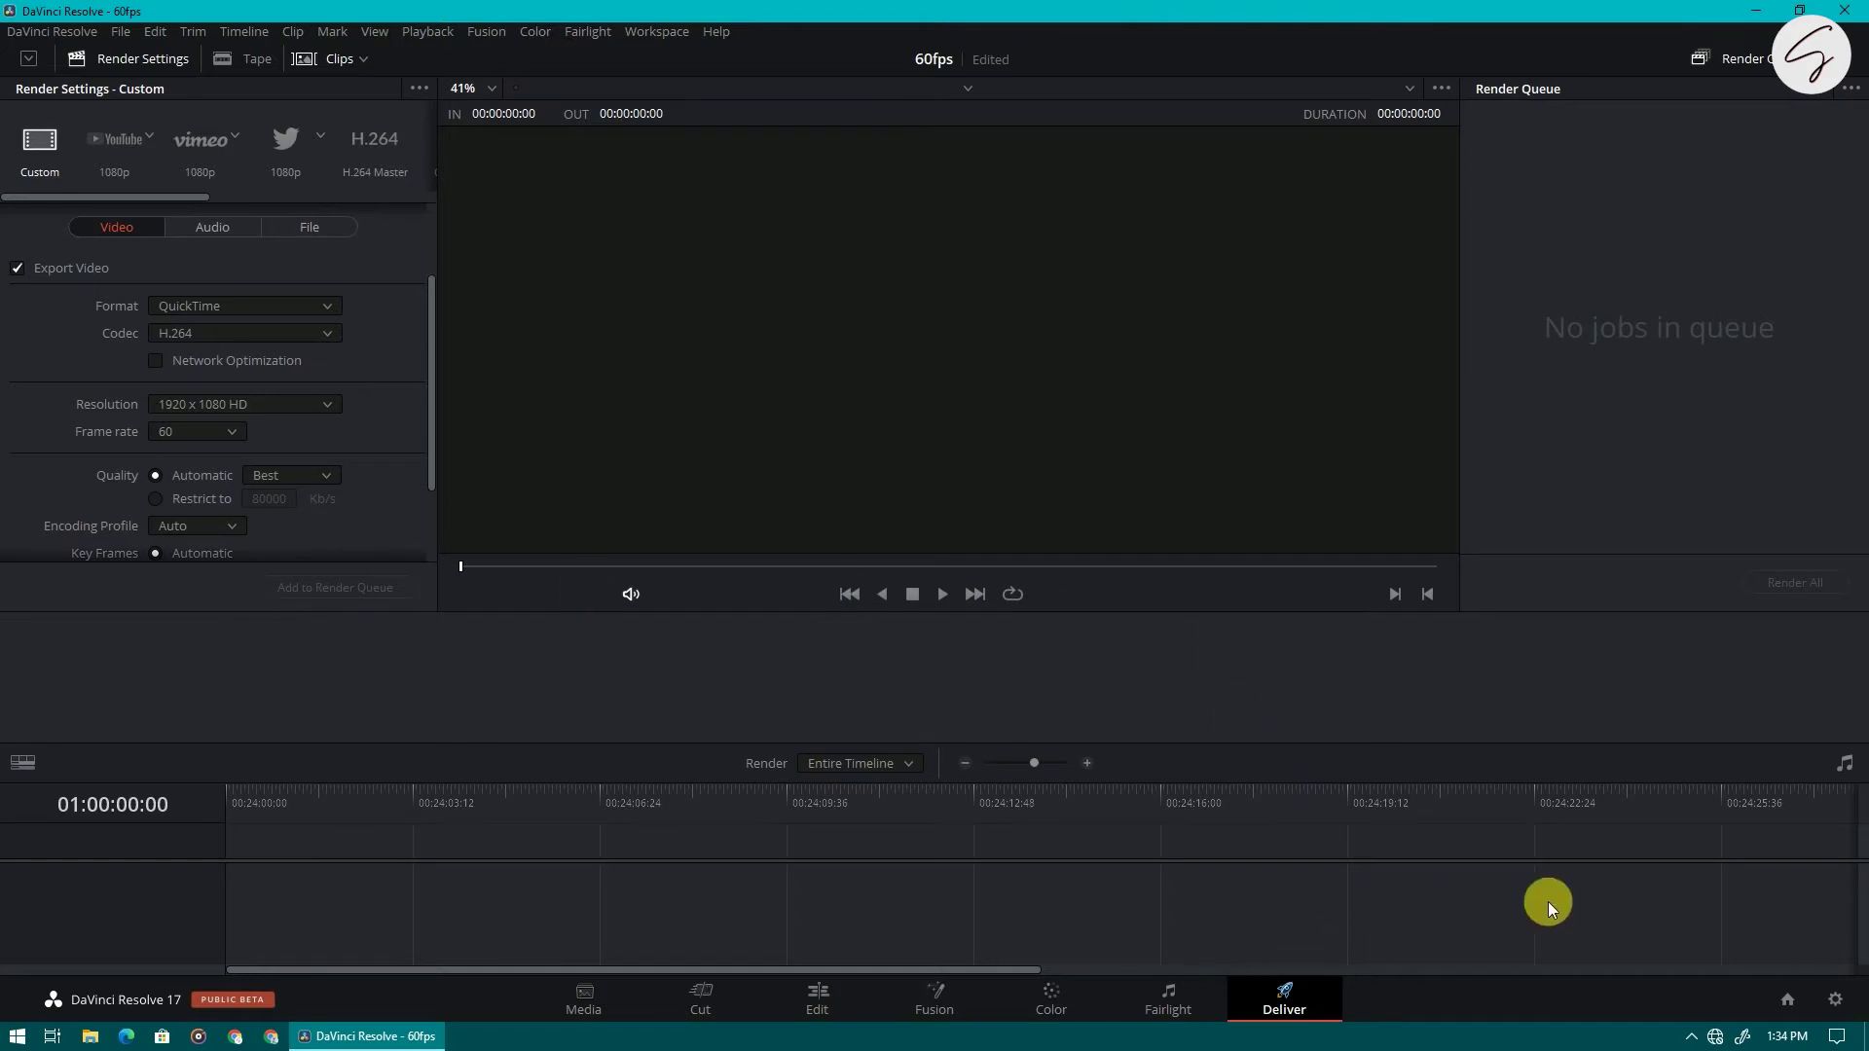
{"action": "left_click", "coordinate": [1788, 999]}
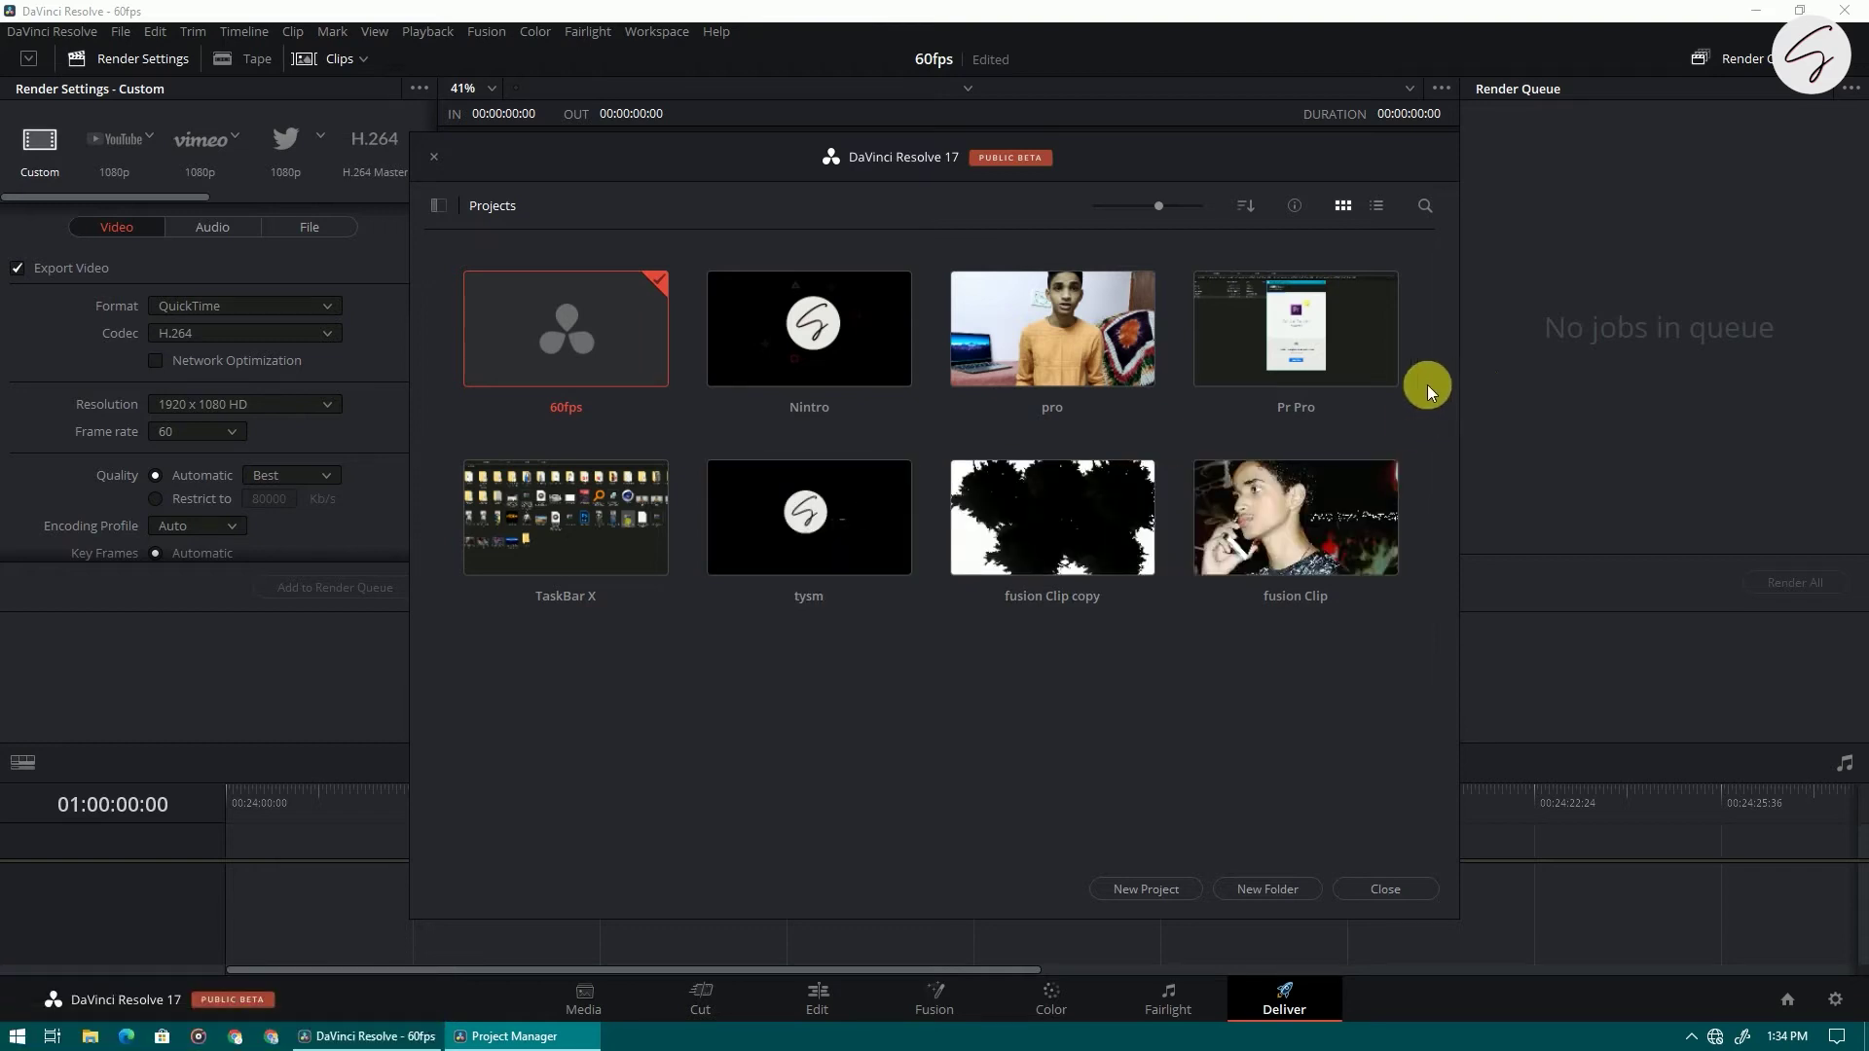
Open the Nintro project and view its timeline on the Edit page.
{"action": "left_click", "coordinate": [822, 299]}
{"action": "double_click", "coordinate": [823, 299]}
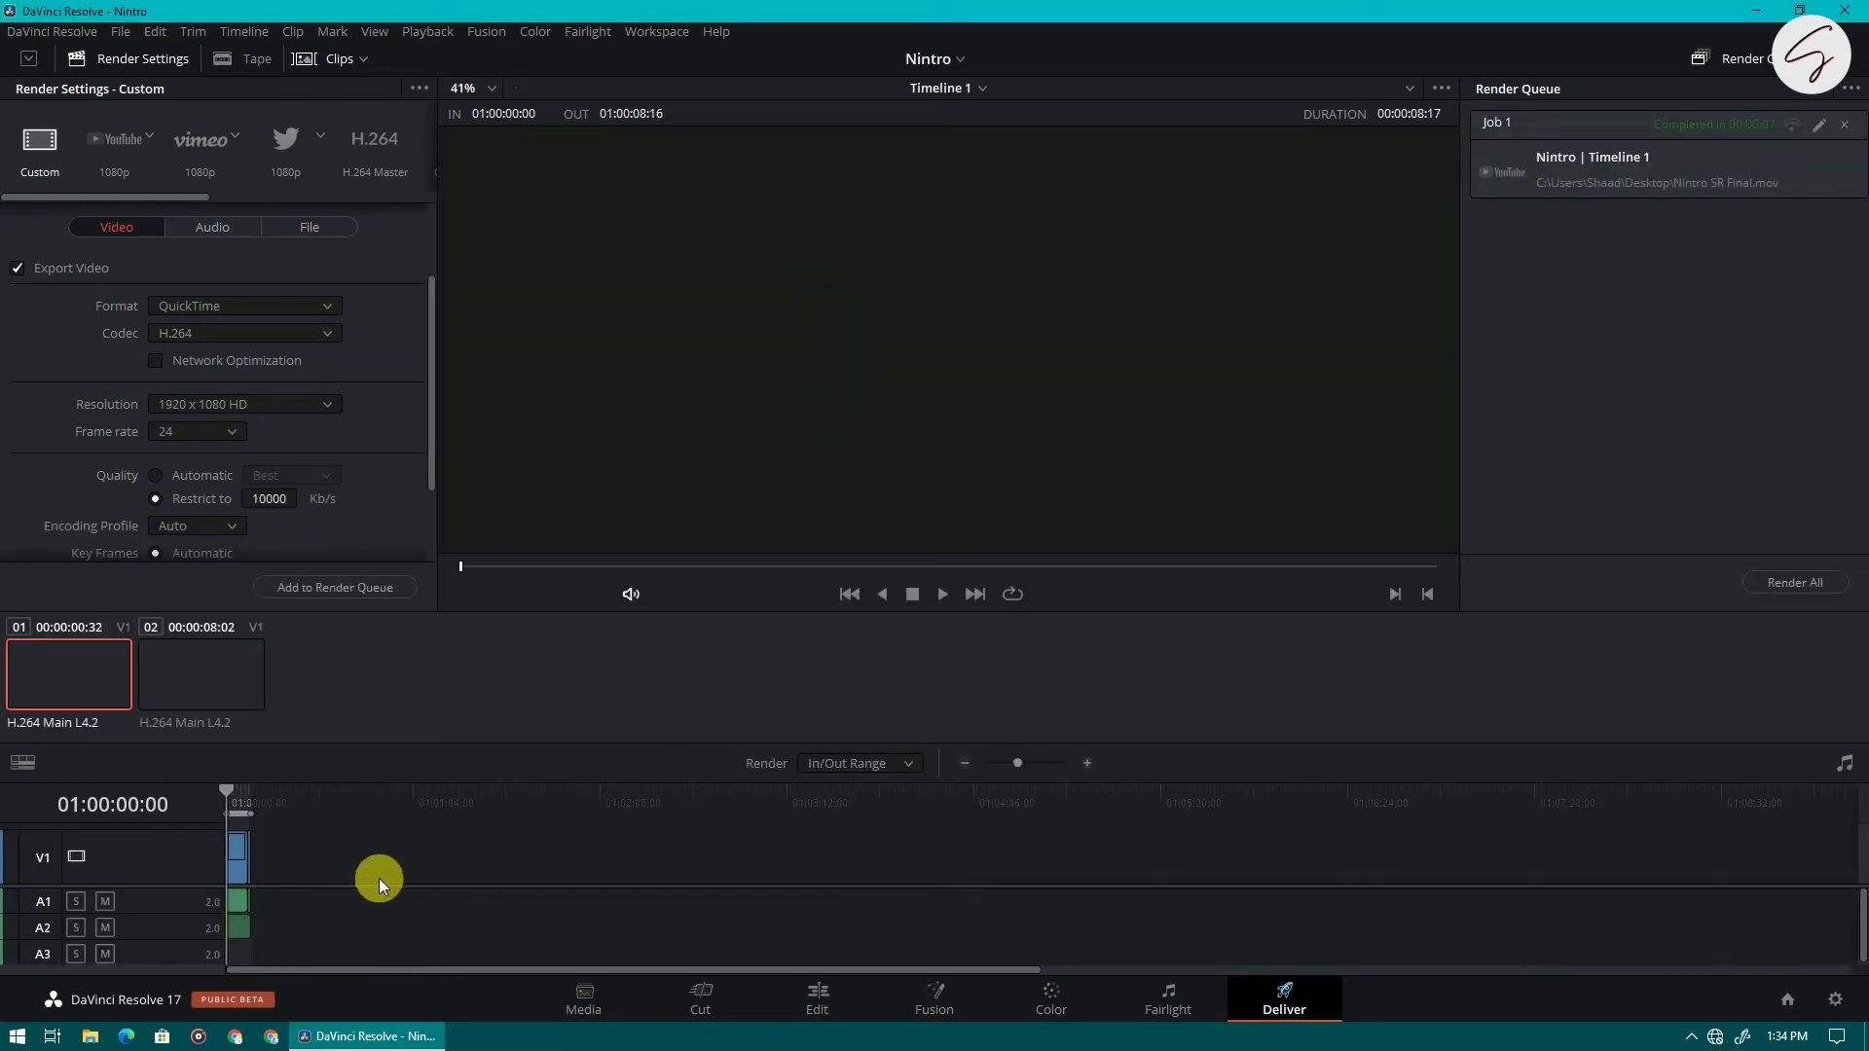
{"action": "scroll", "coordinate": [375, 876], "scroll_direction": "up", "scroll_amount": 5}
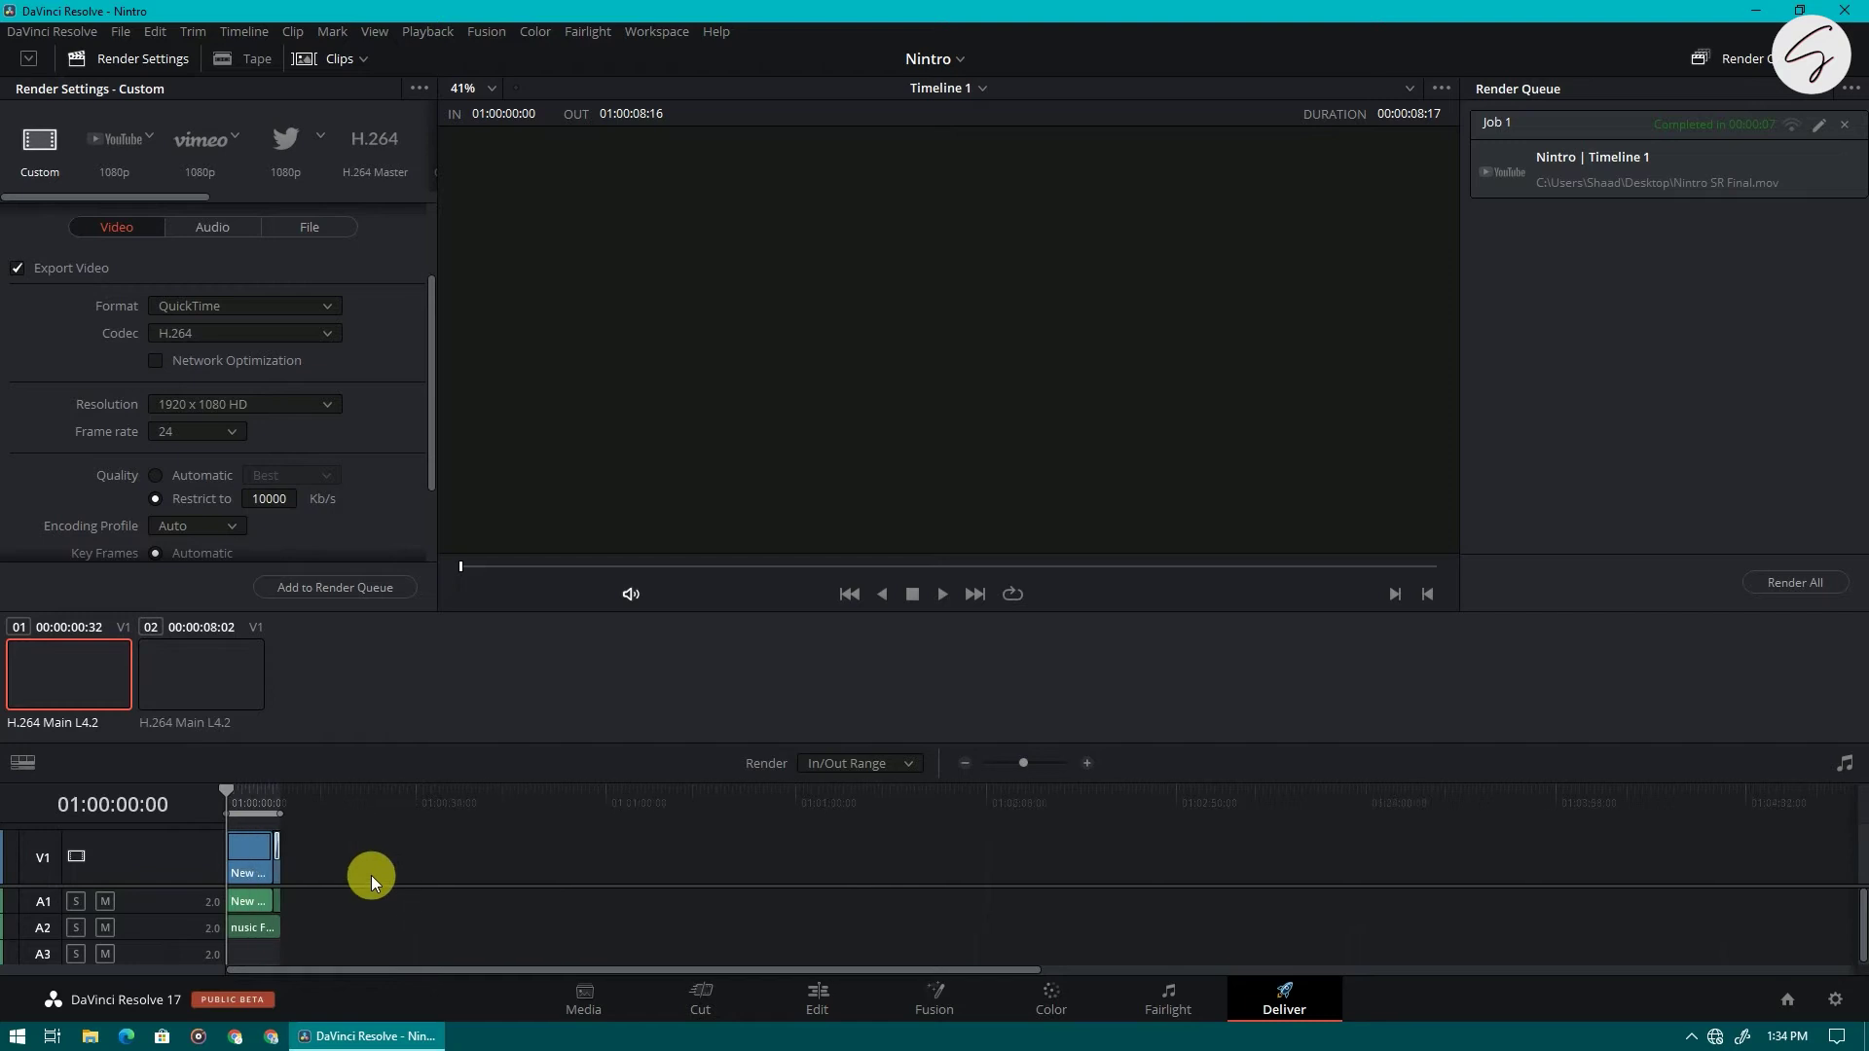
{"action": "left_click", "coordinate": [832, 999]}
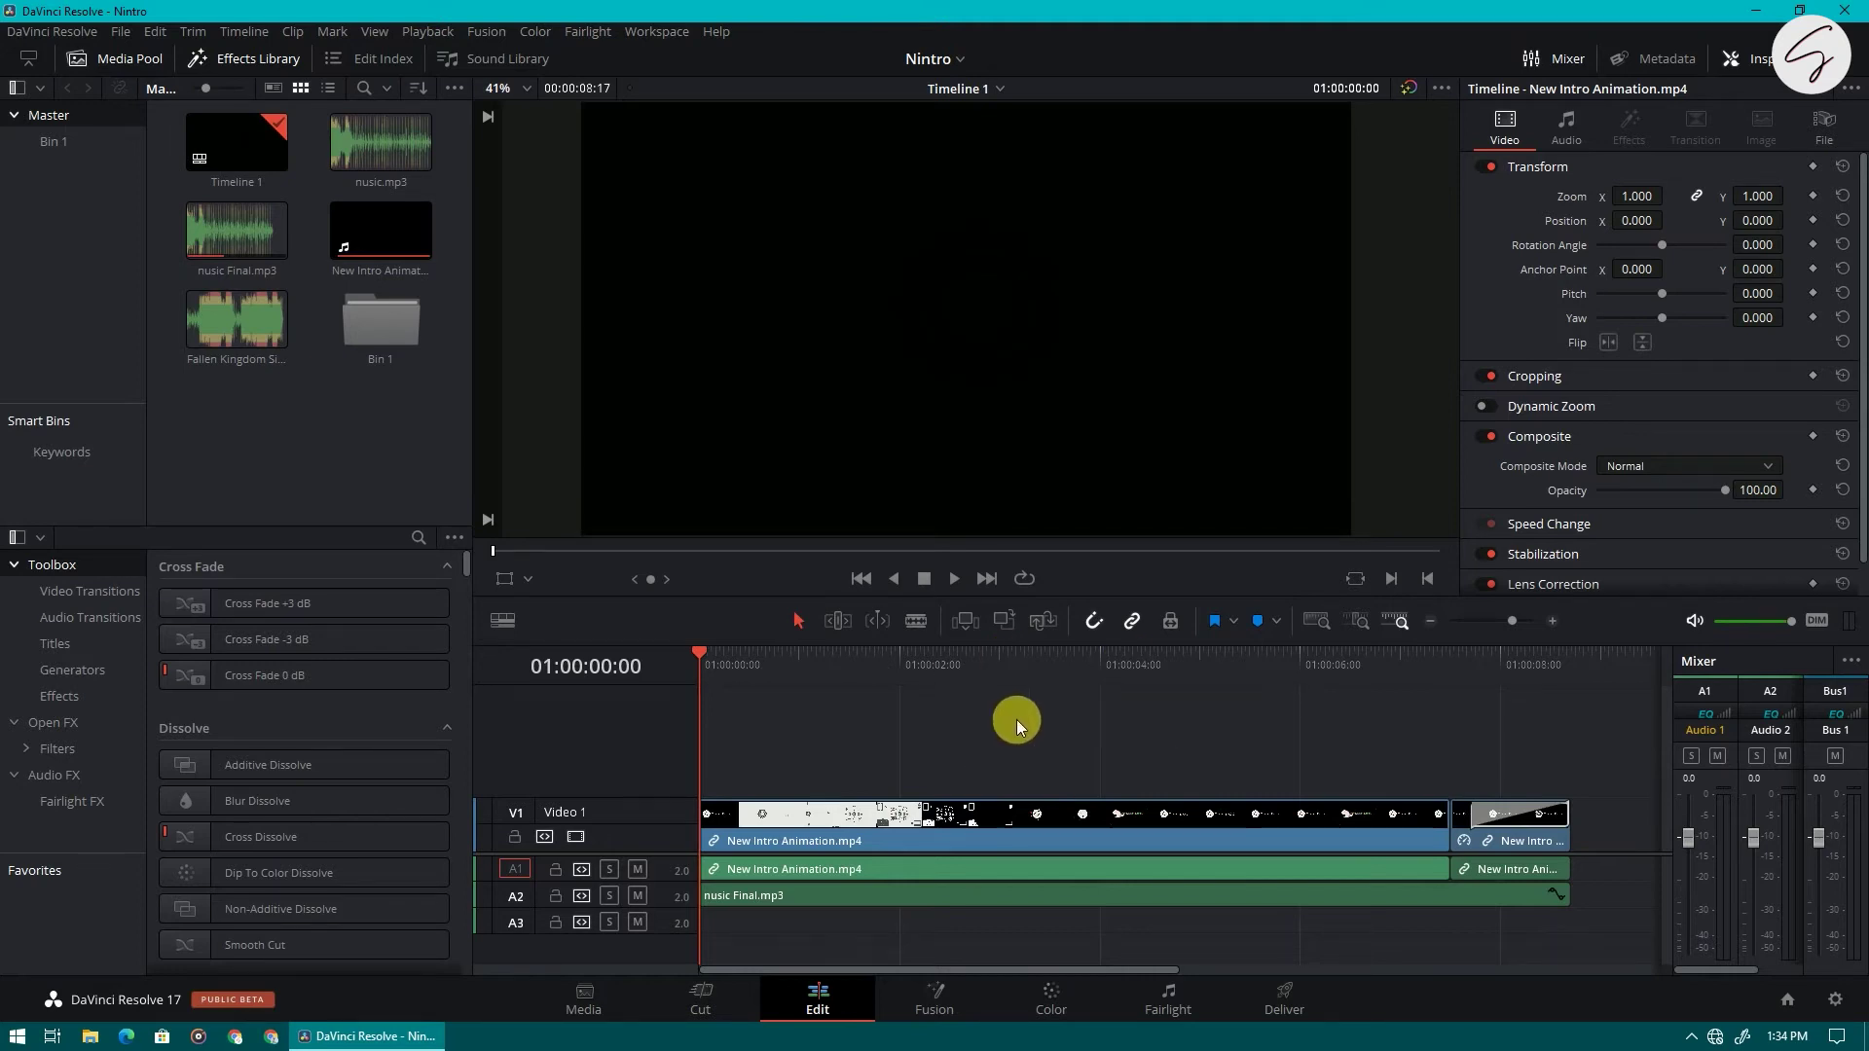
Confirm Nintro's render frame rate is 24 on the Deliver page, then return to Edit.
{"action": "left_click", "coordinate": [1288, 1003]}
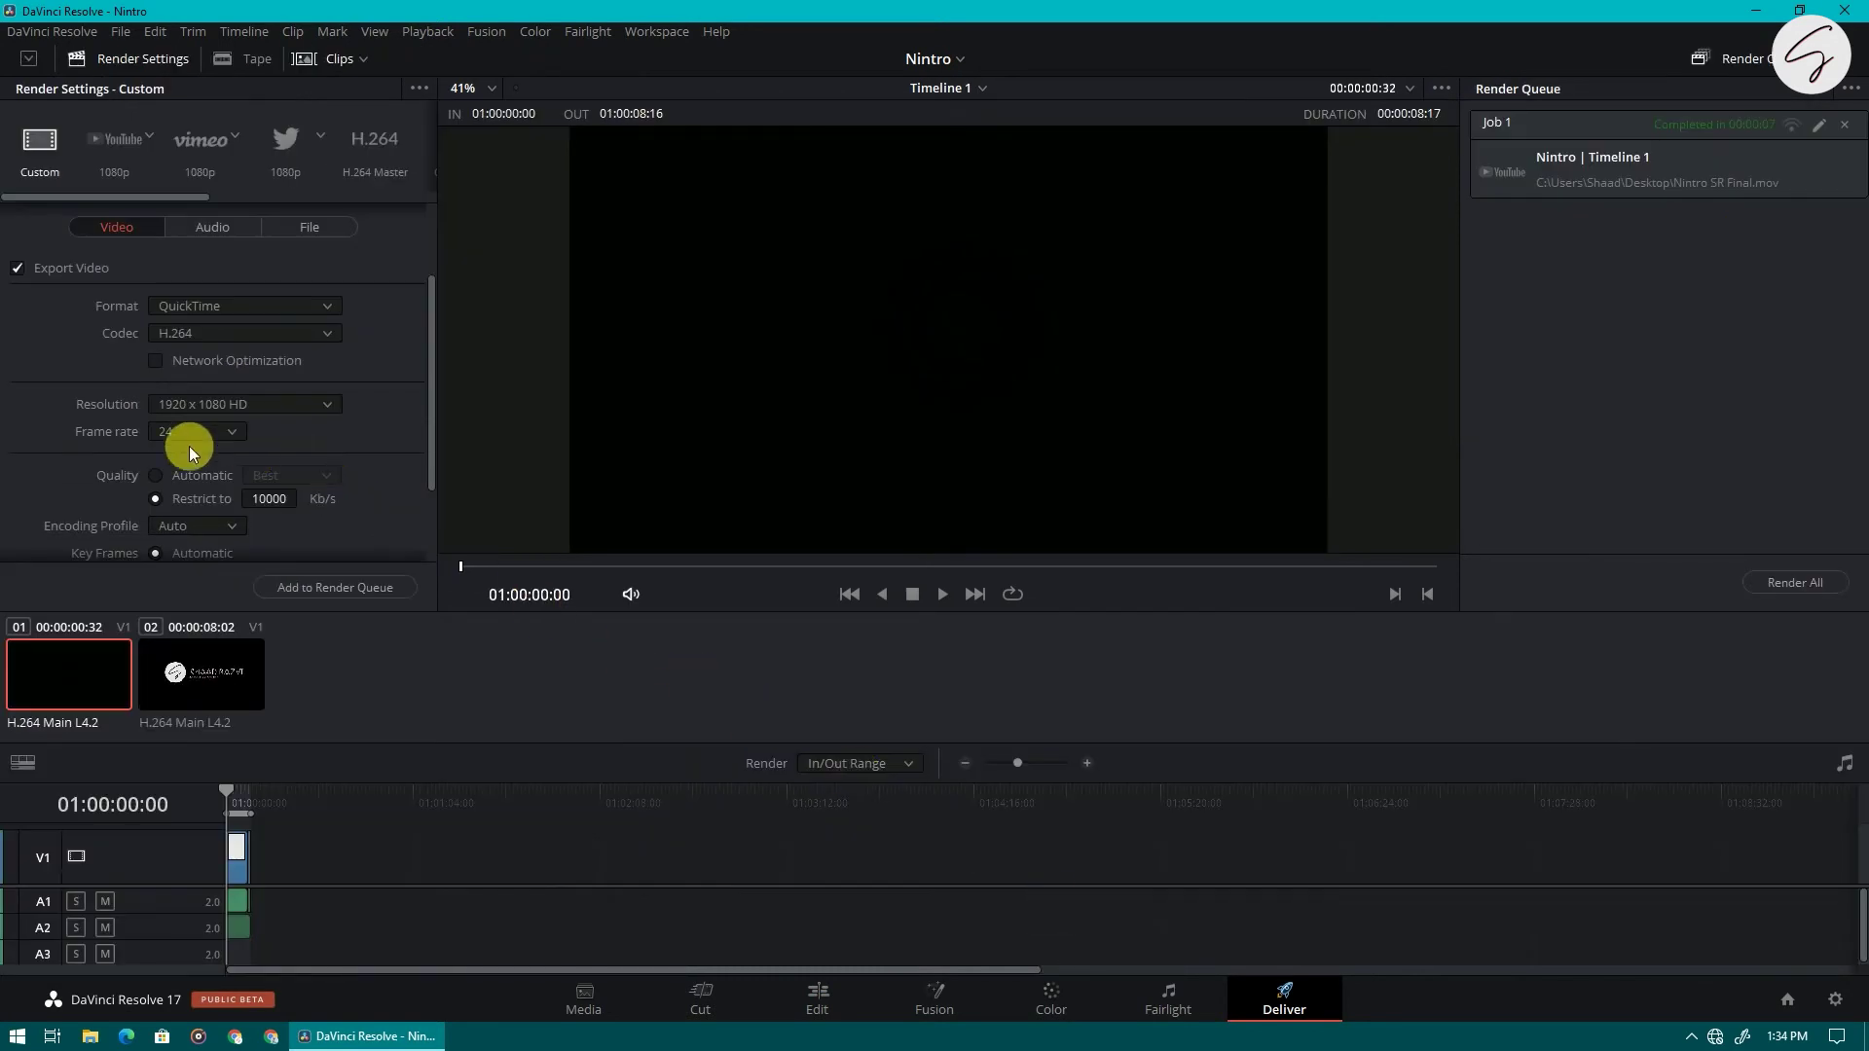
{"action": "left_click", "coordinate": [228, 432]}
{"action": "left_click", "coordinate": [231, 431]}
{"action": "left_click", "coordinate": [819, 995]}
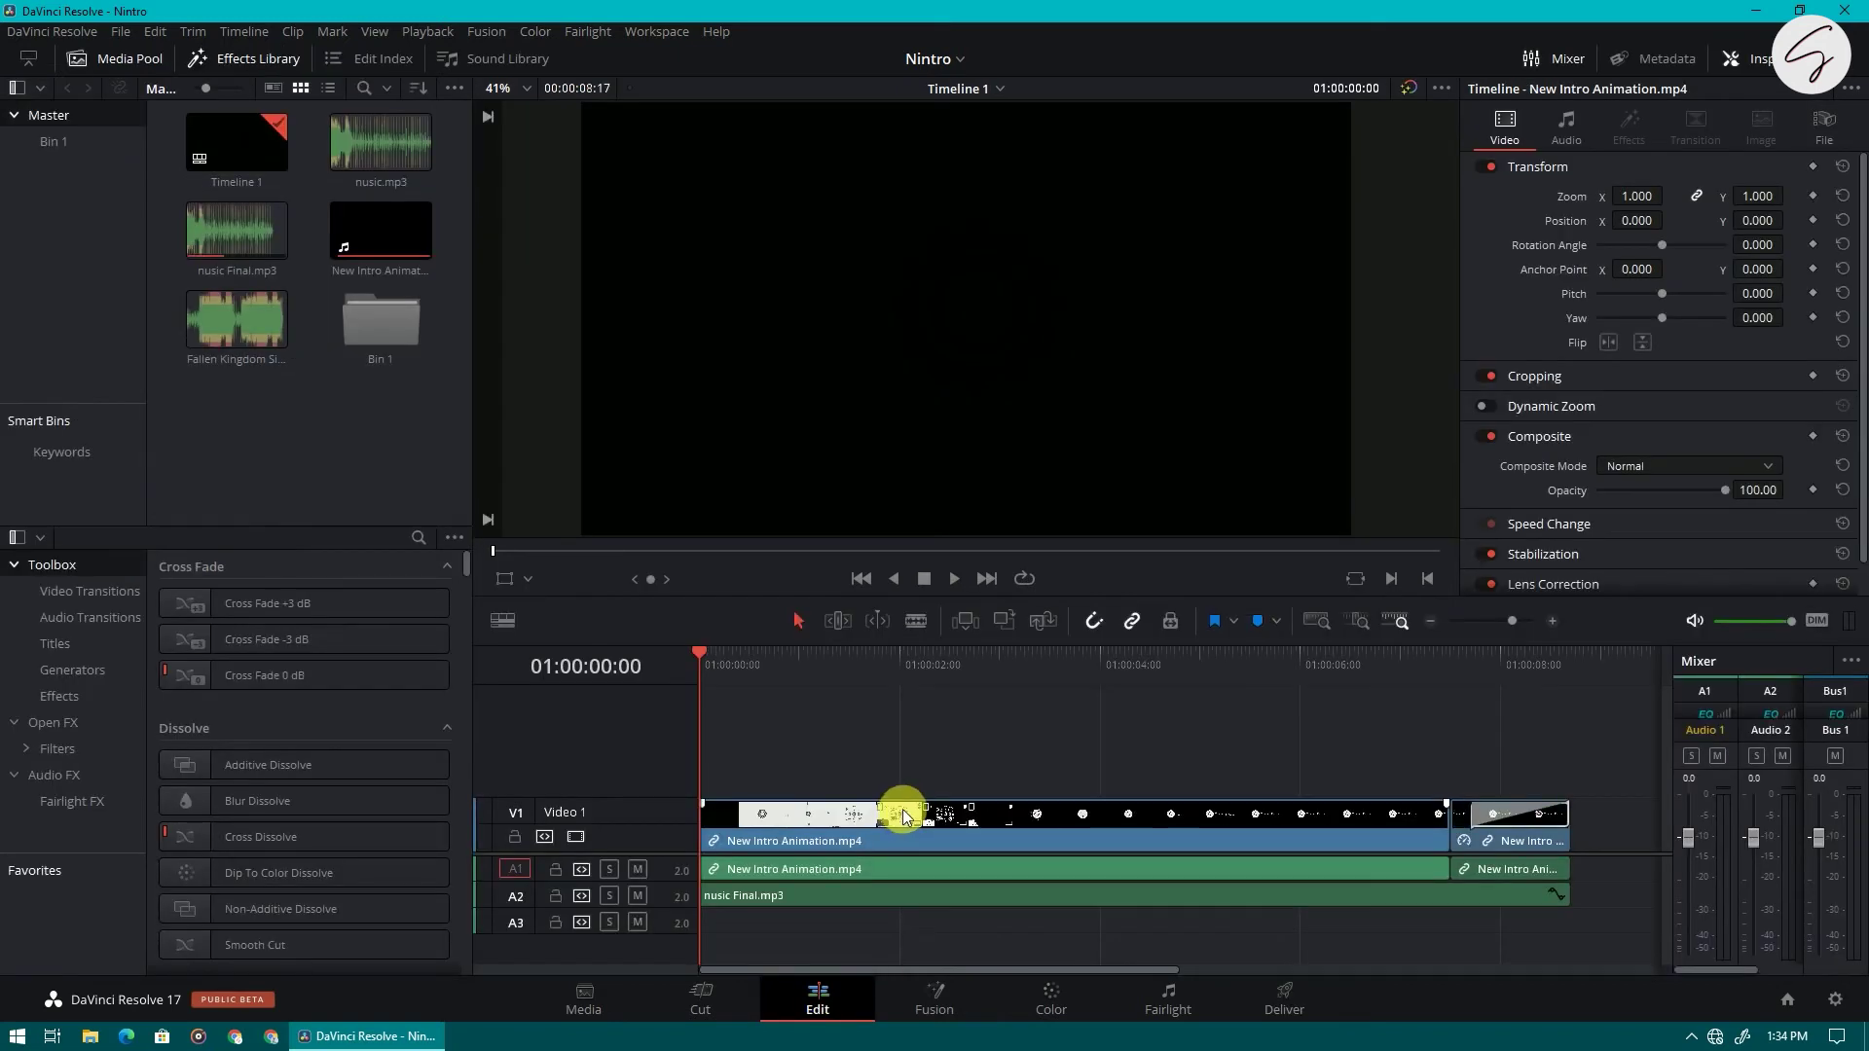
Create Timeline 2 with project settings unchecked and a 60 fps timeline frame rate.
{"action": "left_click", "coordinate": [118, 32]}
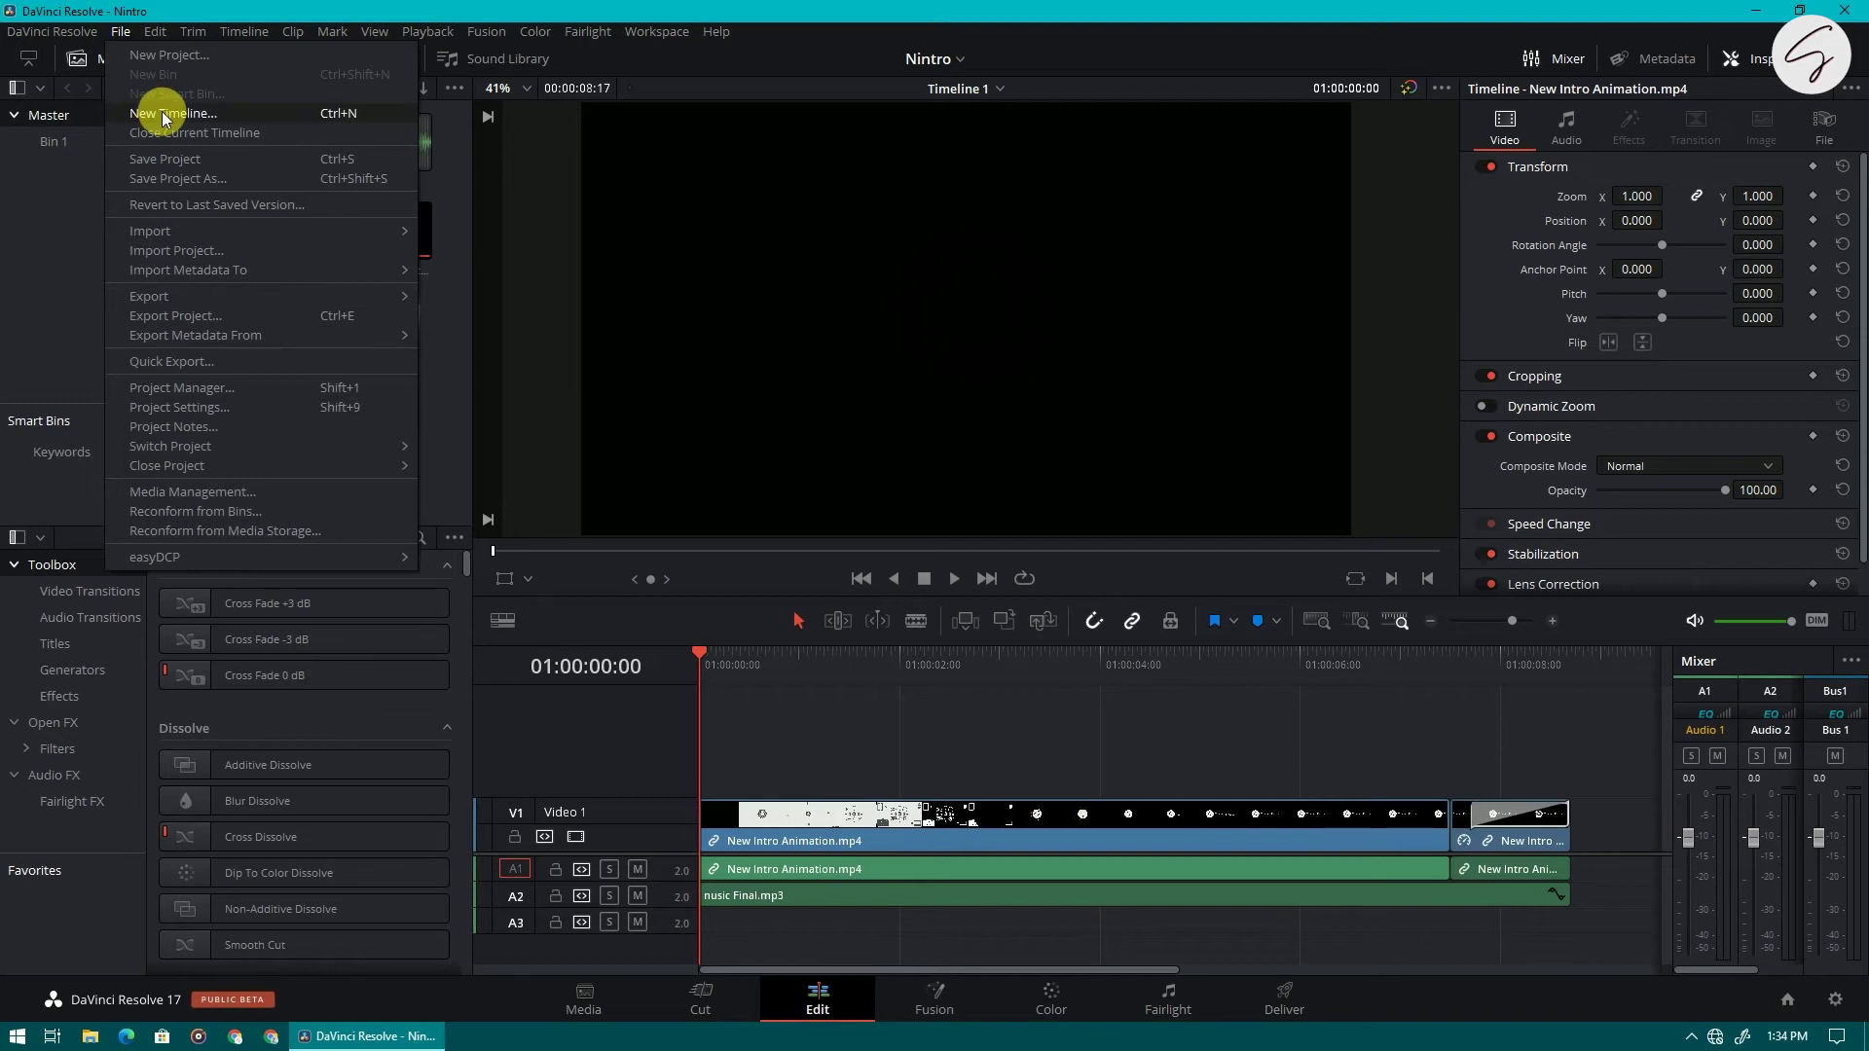
{"action": "left_click", "coordinate": [253, 112]}
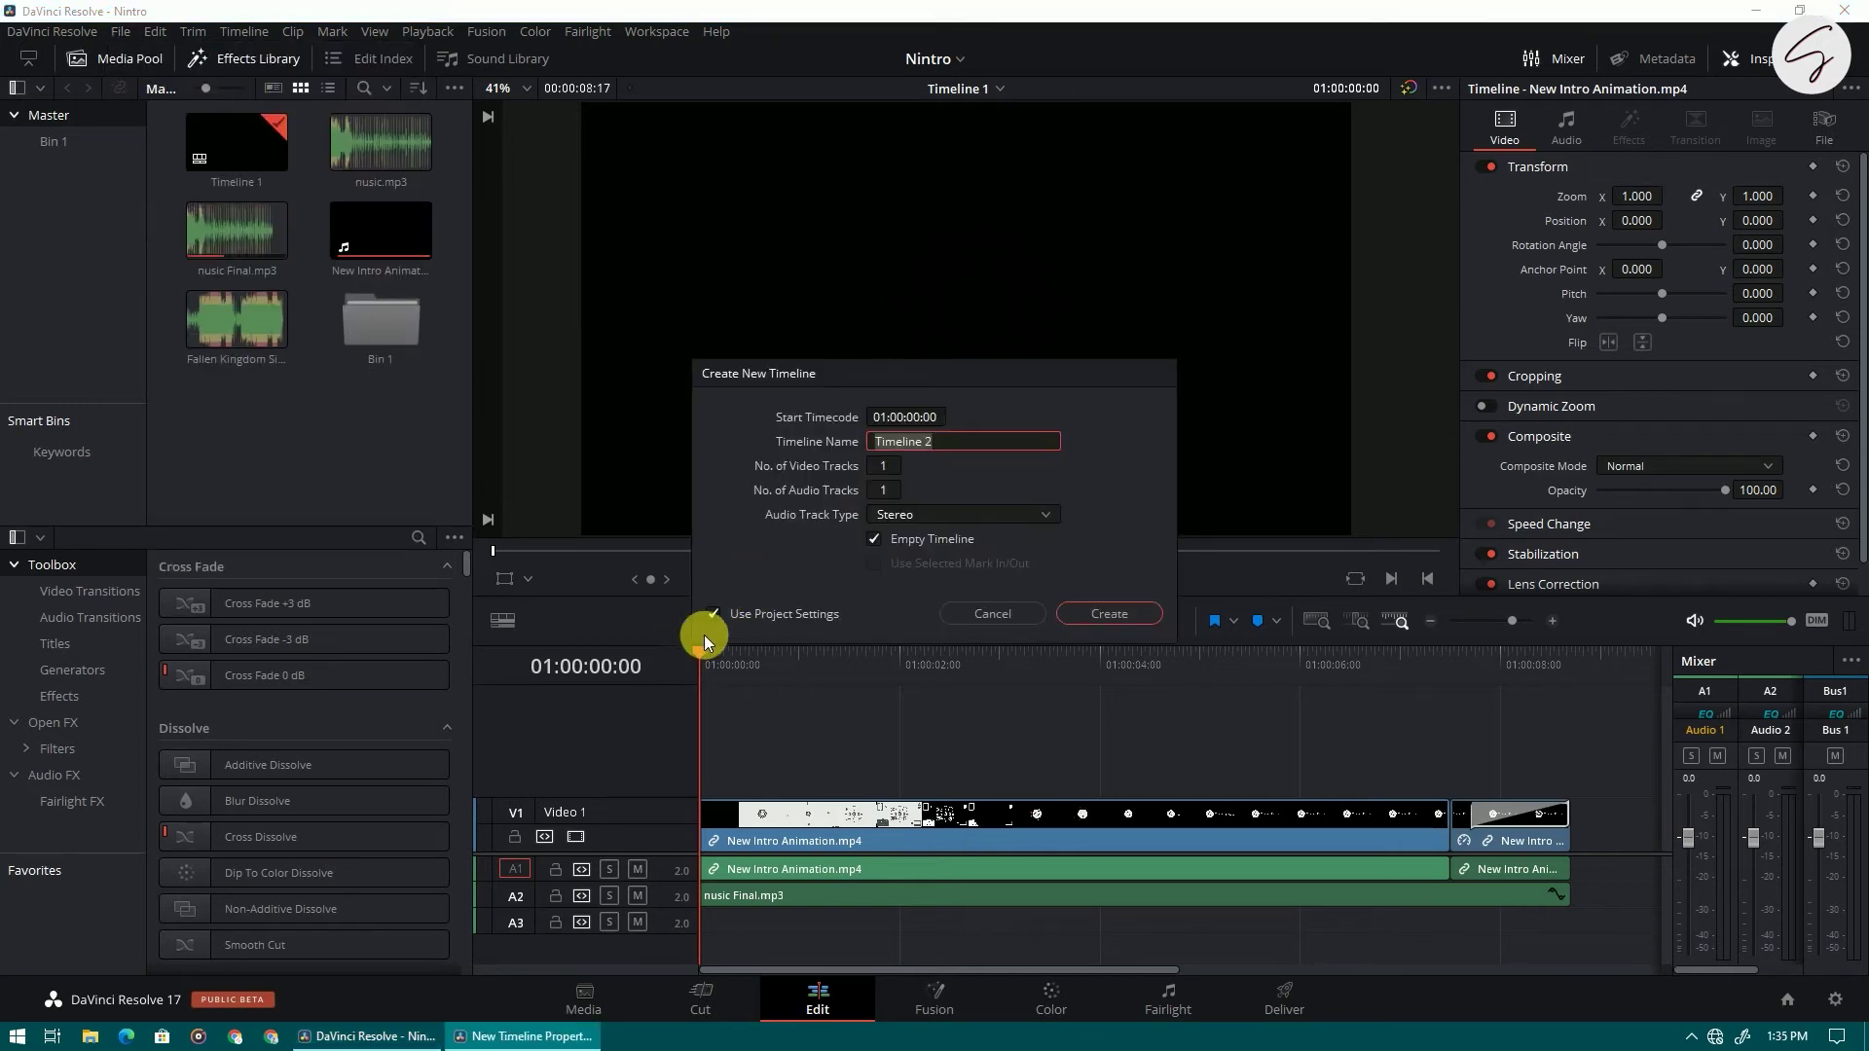
{"action": "left_click", "coordinate": [714, 614]}
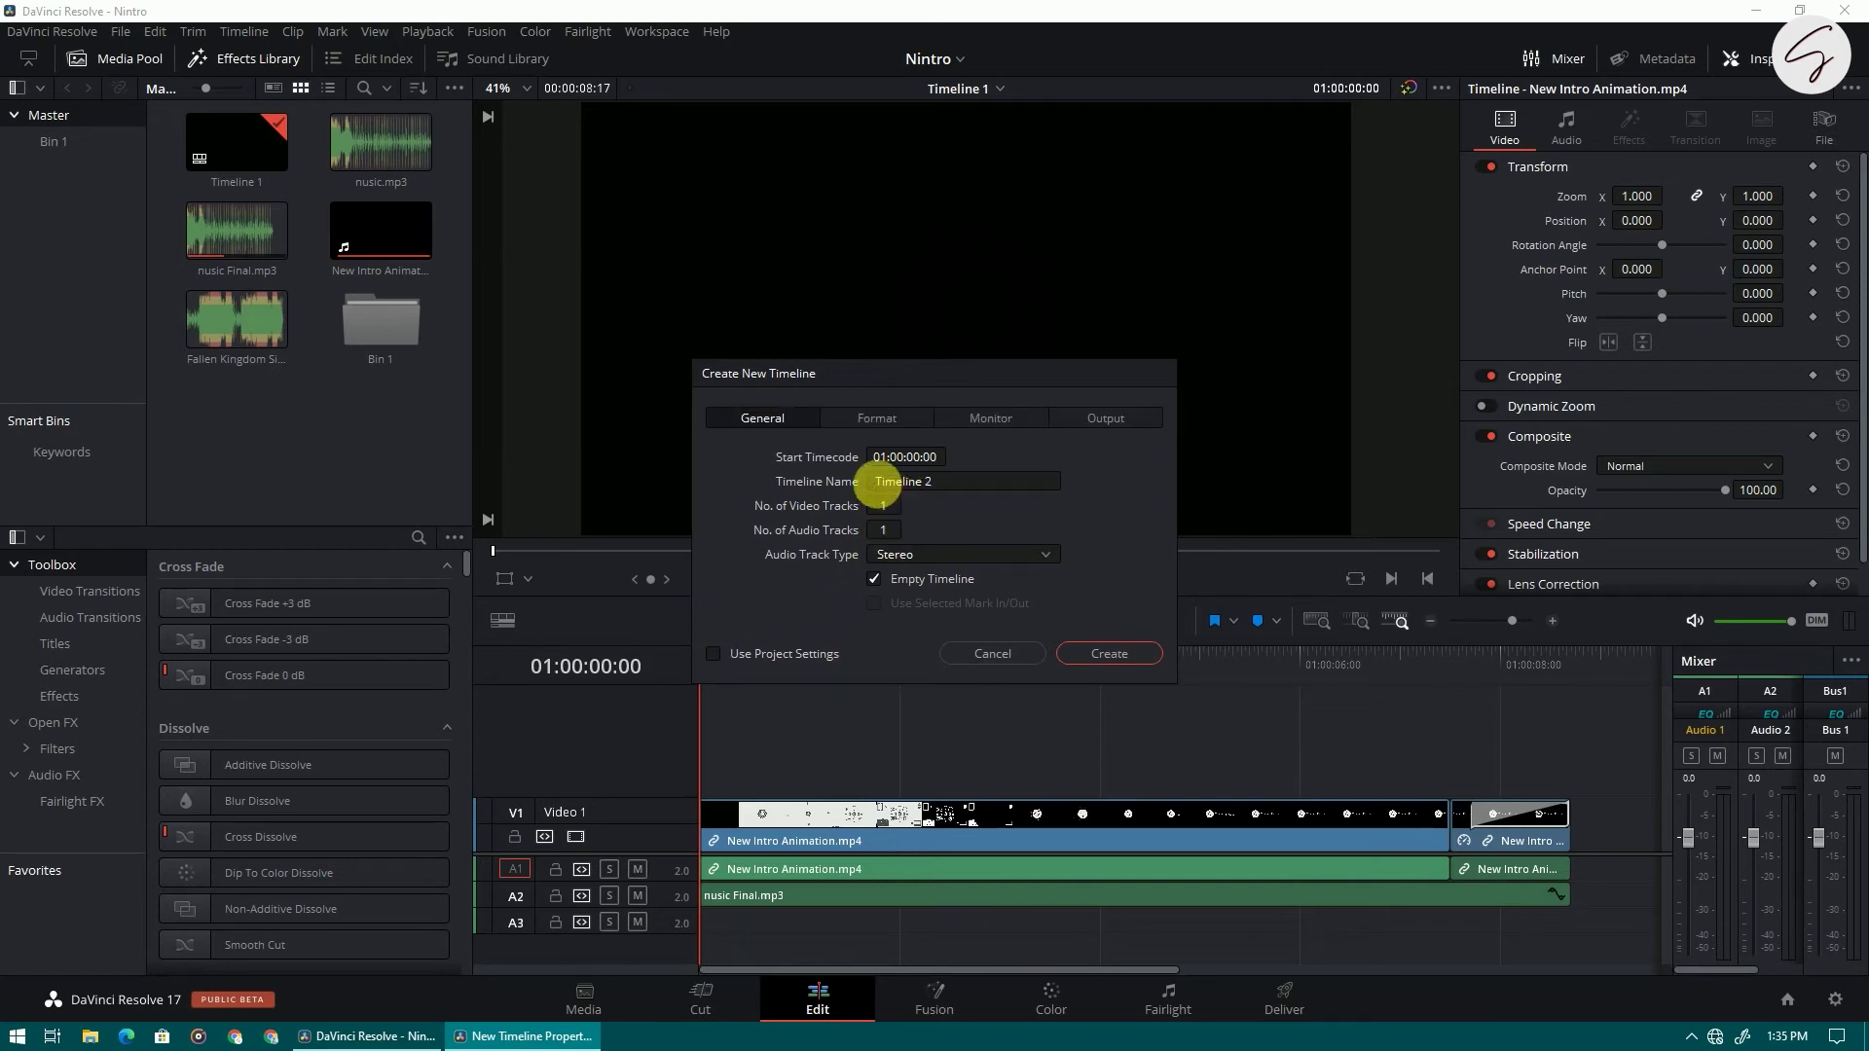
{"action": "left_click", "coordinate": [885, 416]}
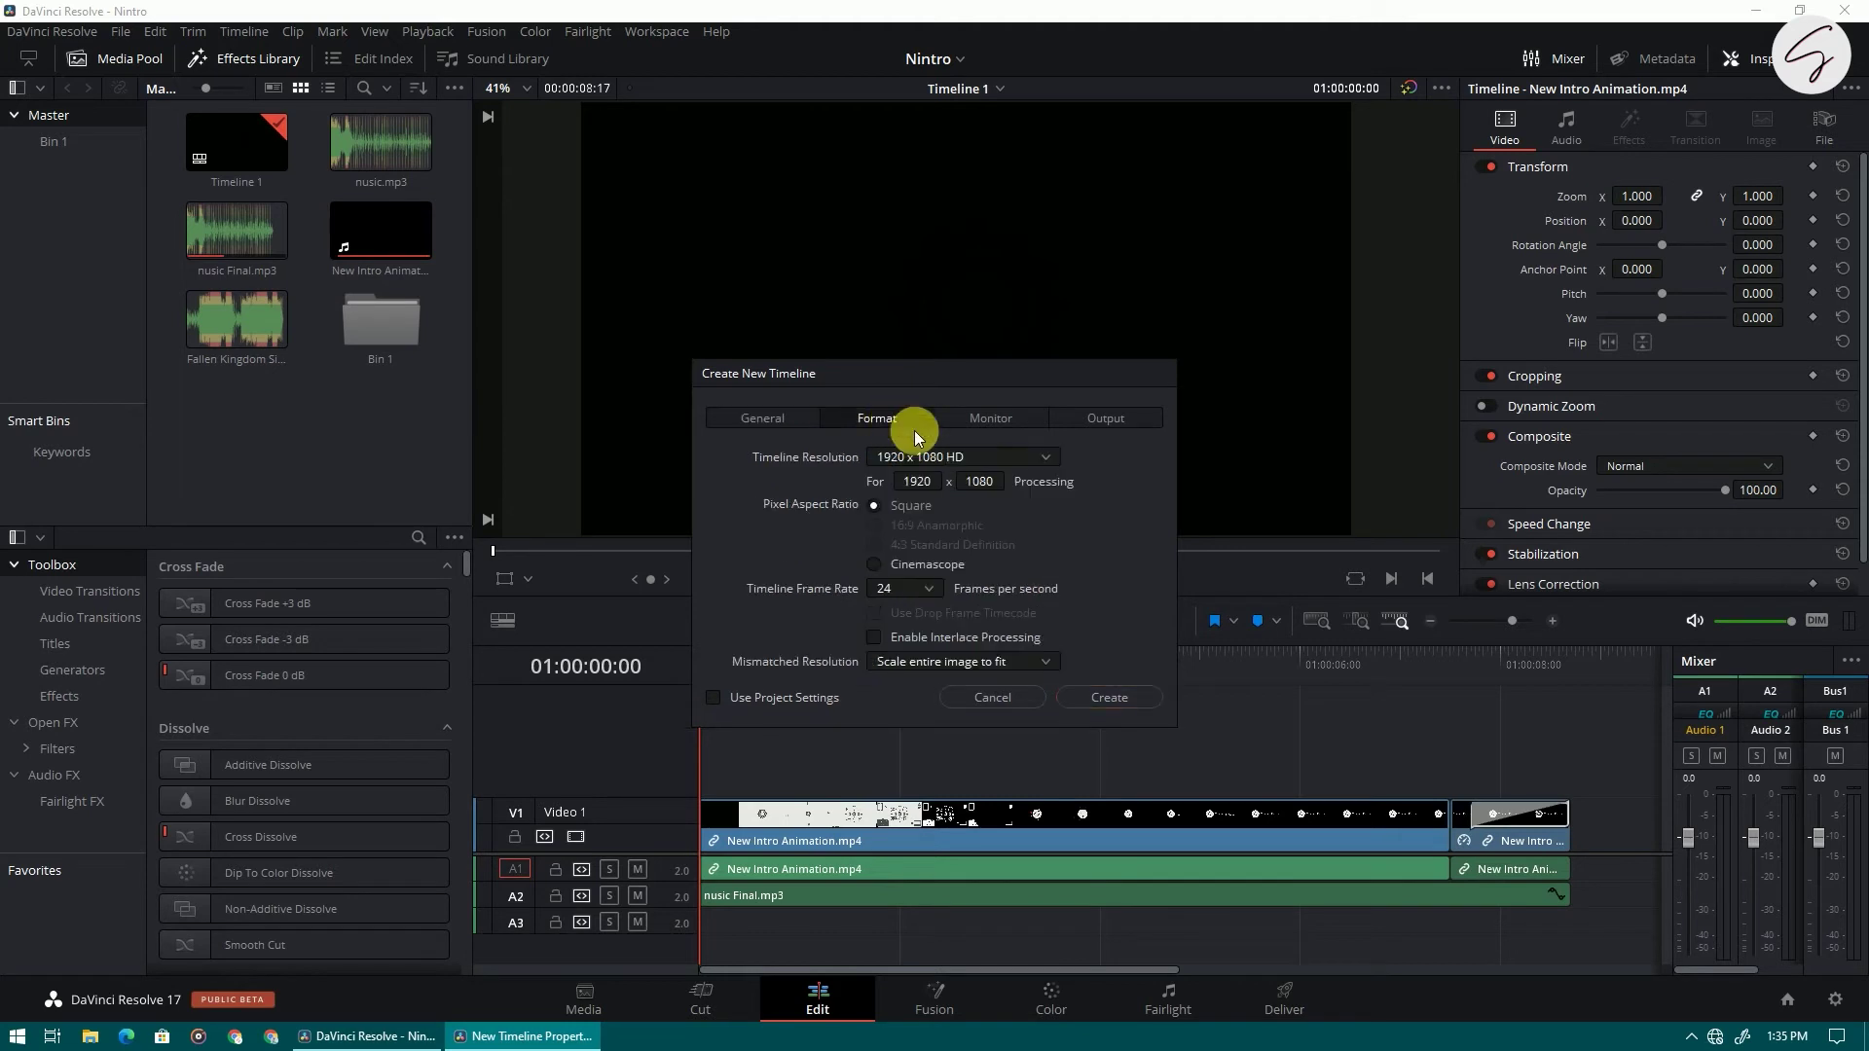
{"action": "left_click", "coordinate": [927, 586]}
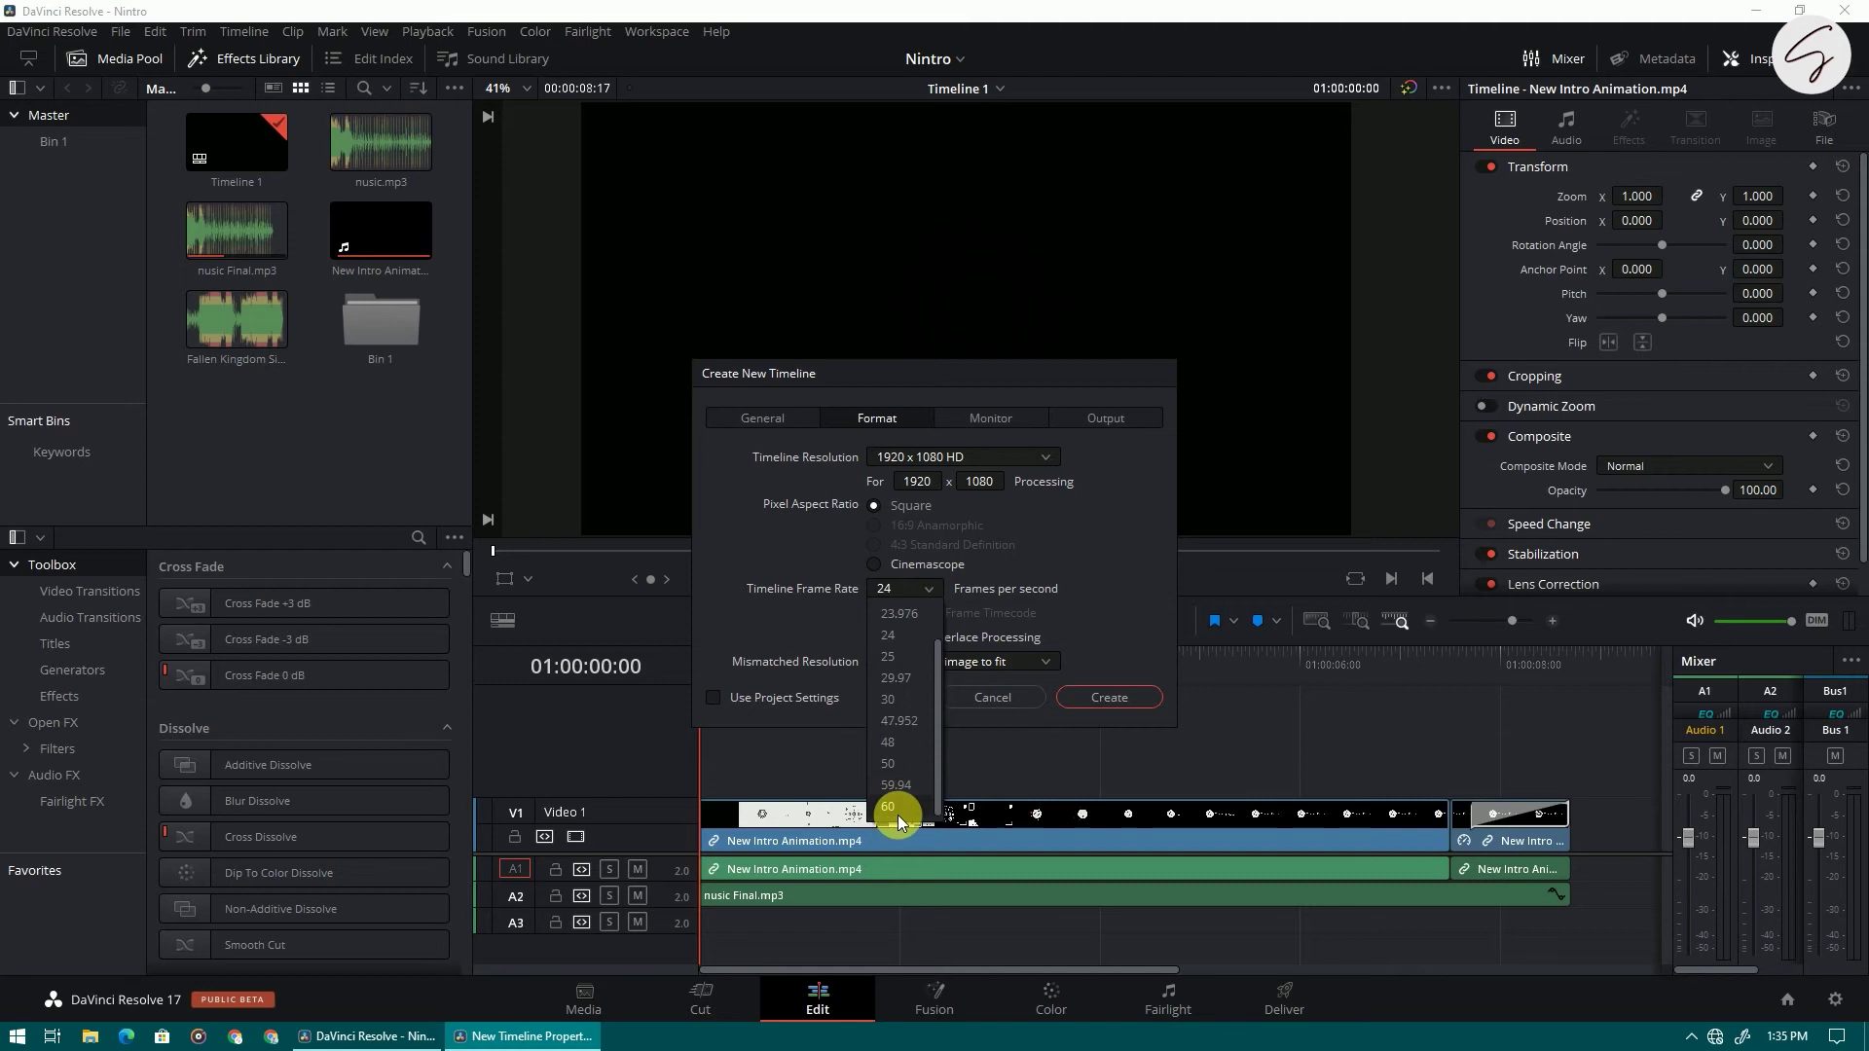
{"action": "left_click", "coordinate": [890, 810]}
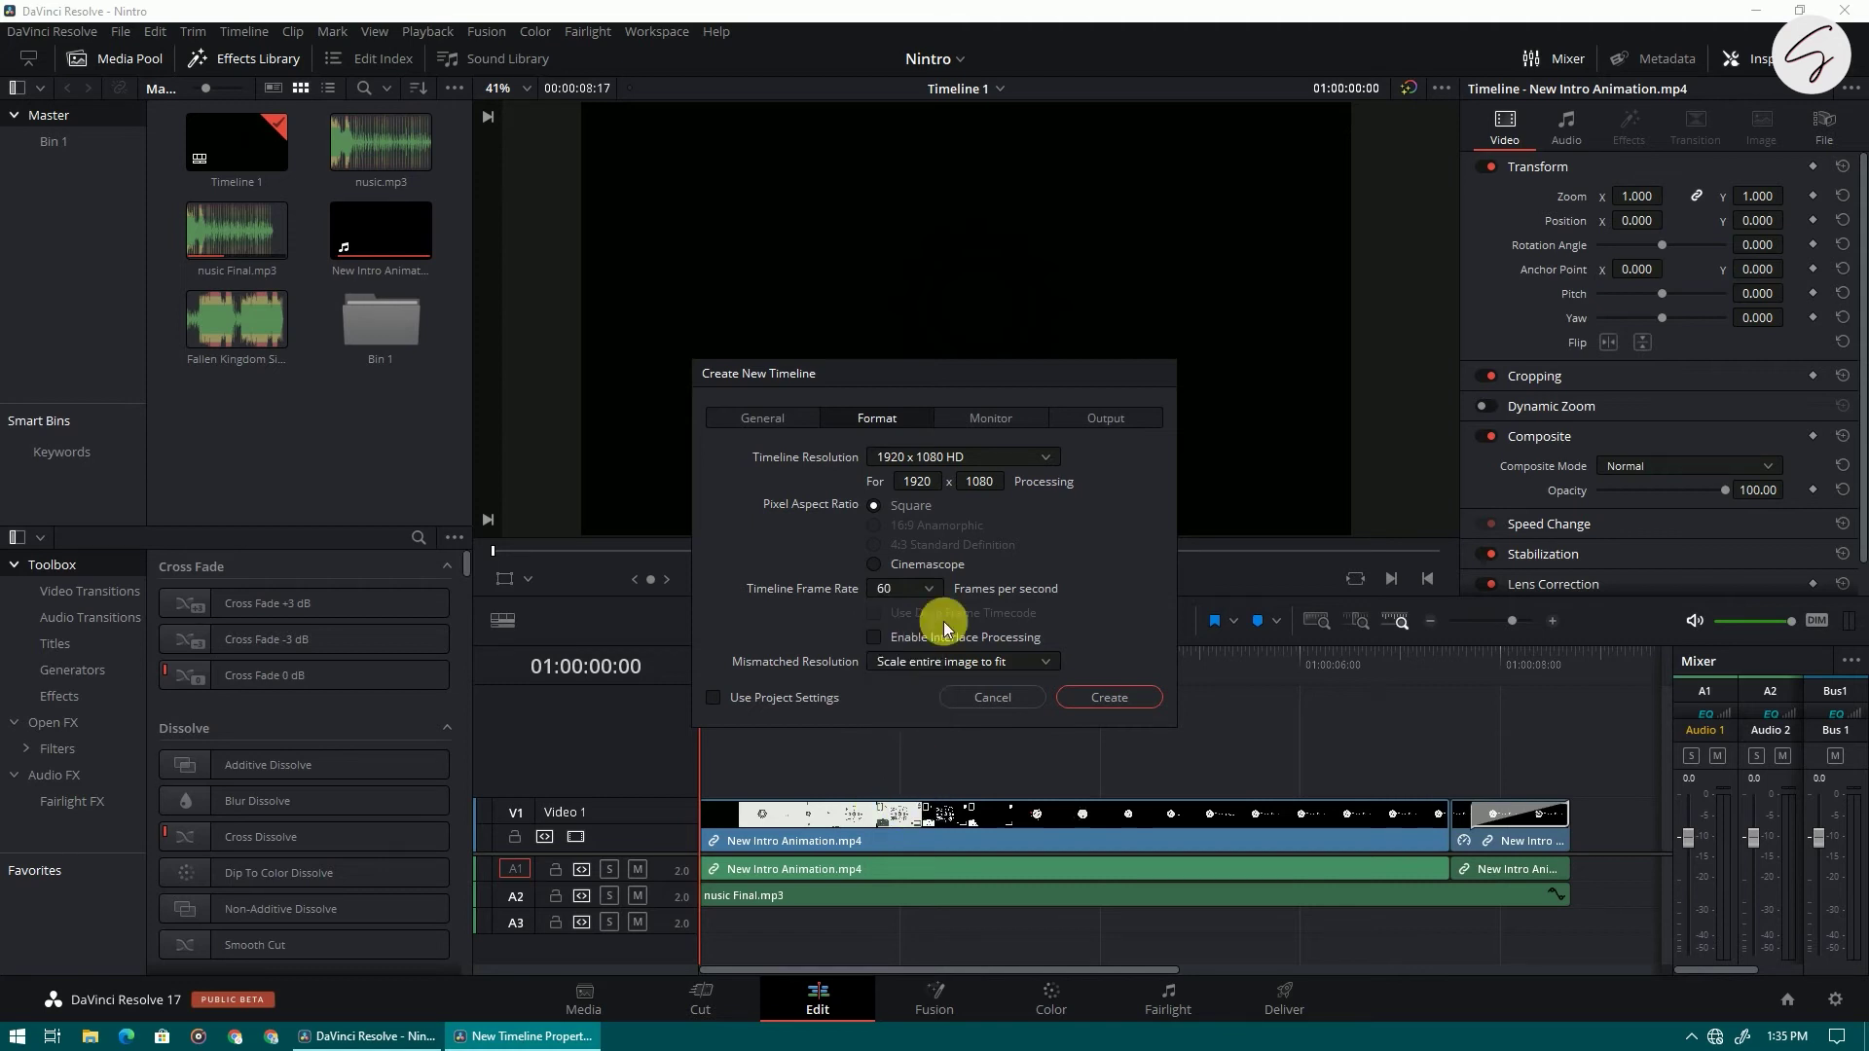
{"action": "left_click", "coordinate": [1108, 697]}
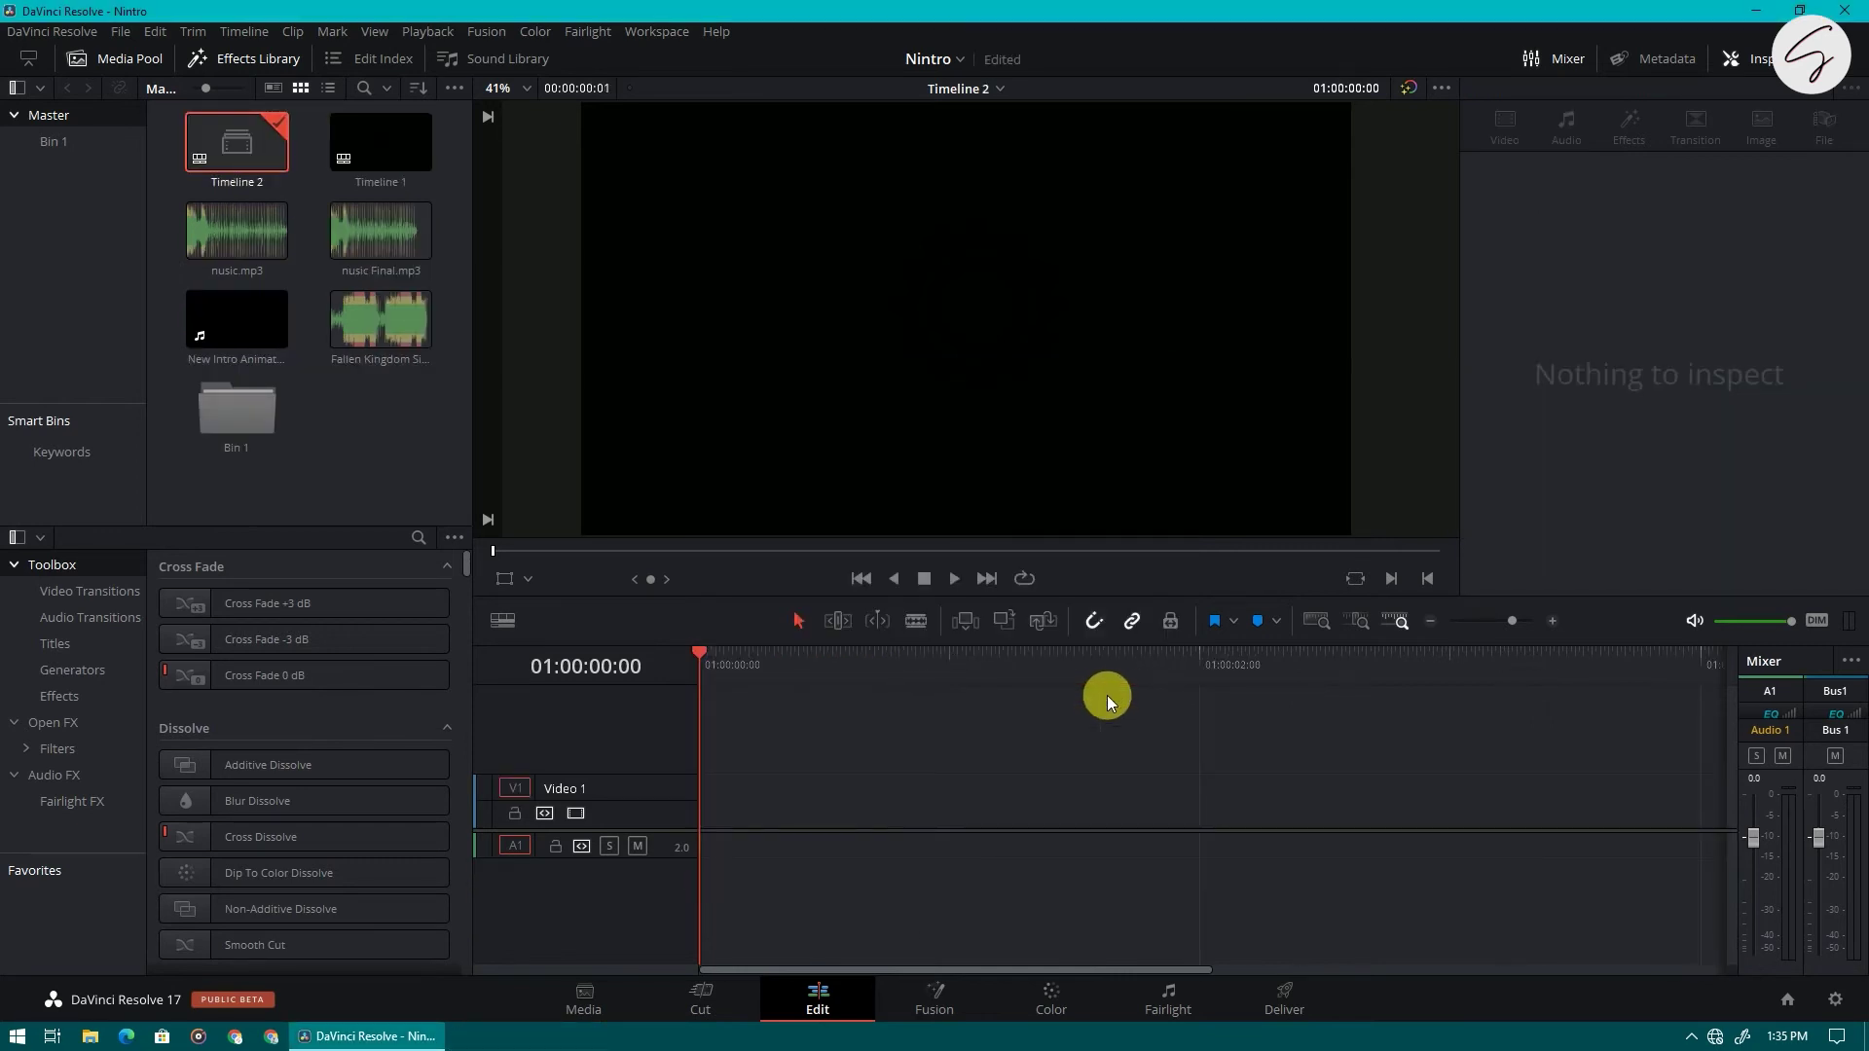
Open Timeline 1 and copy all its intro animation and music clips.
{"action": "left_click", "coordinate": [375, 151]}
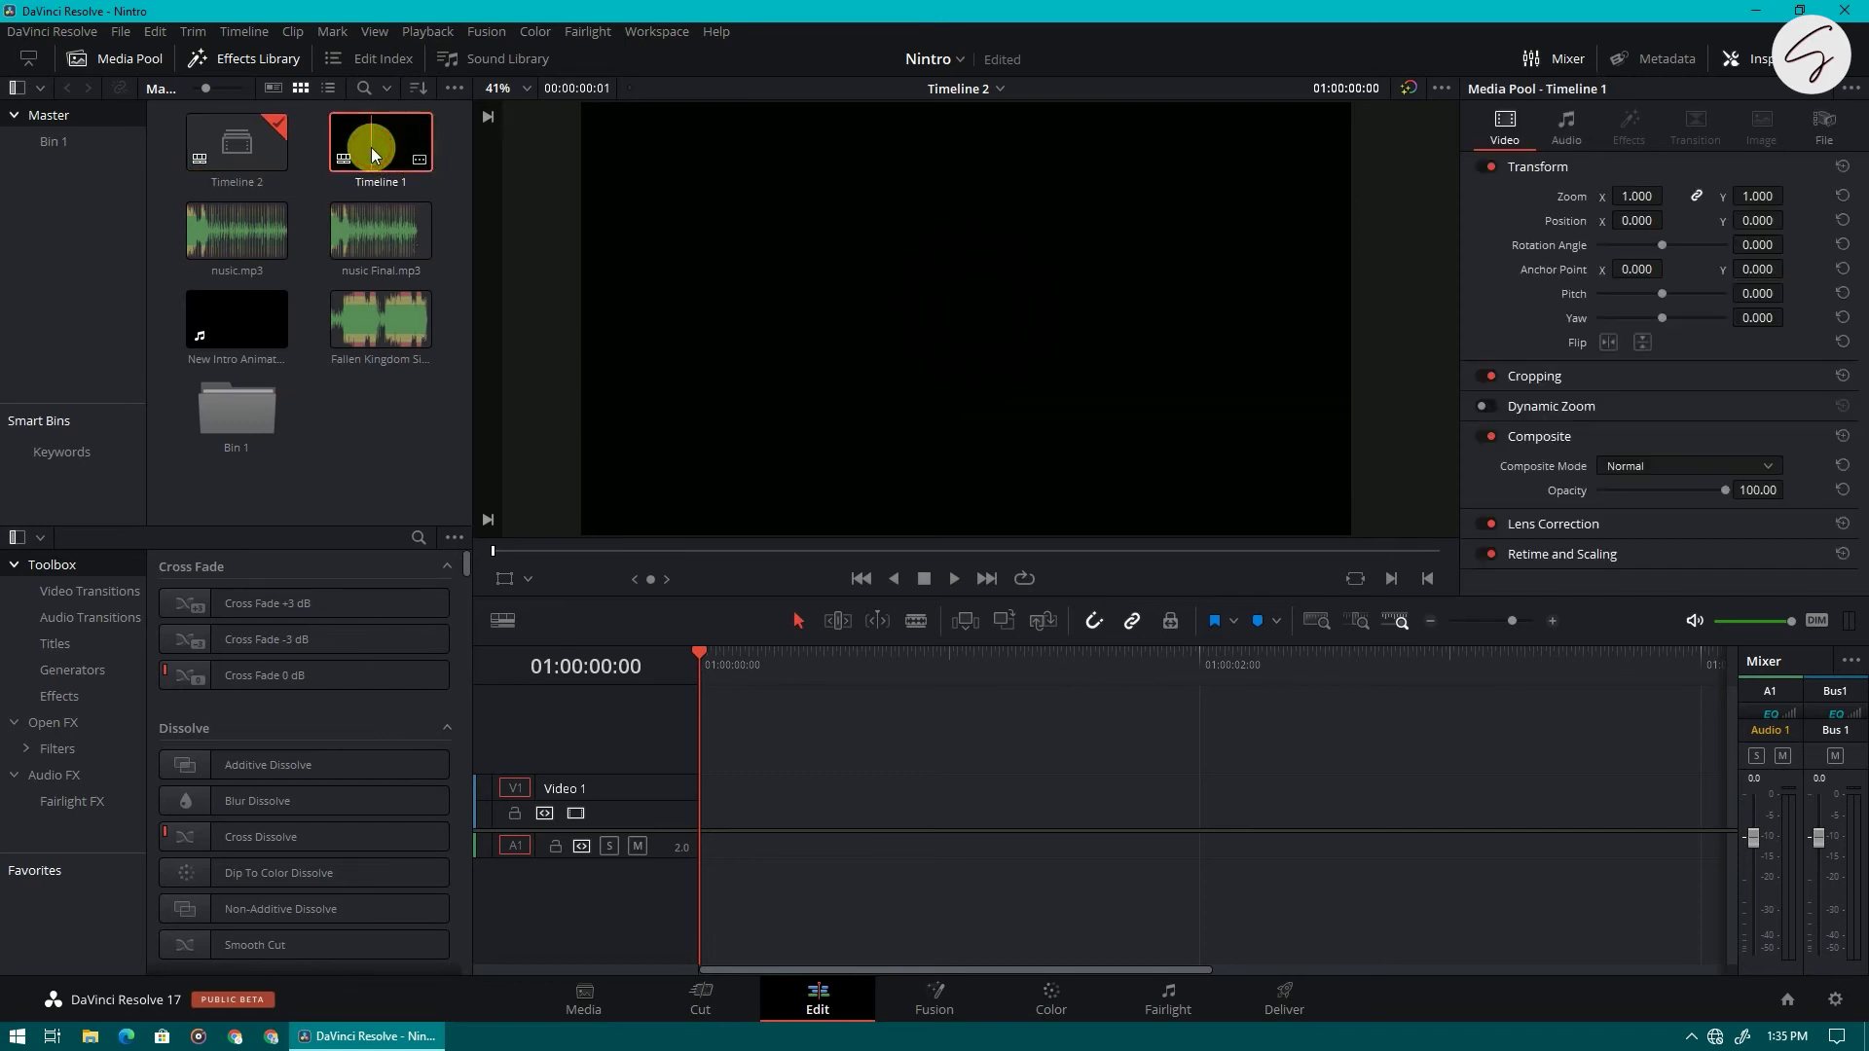
{"action": "double_click", "coordinate": [375, 151]}
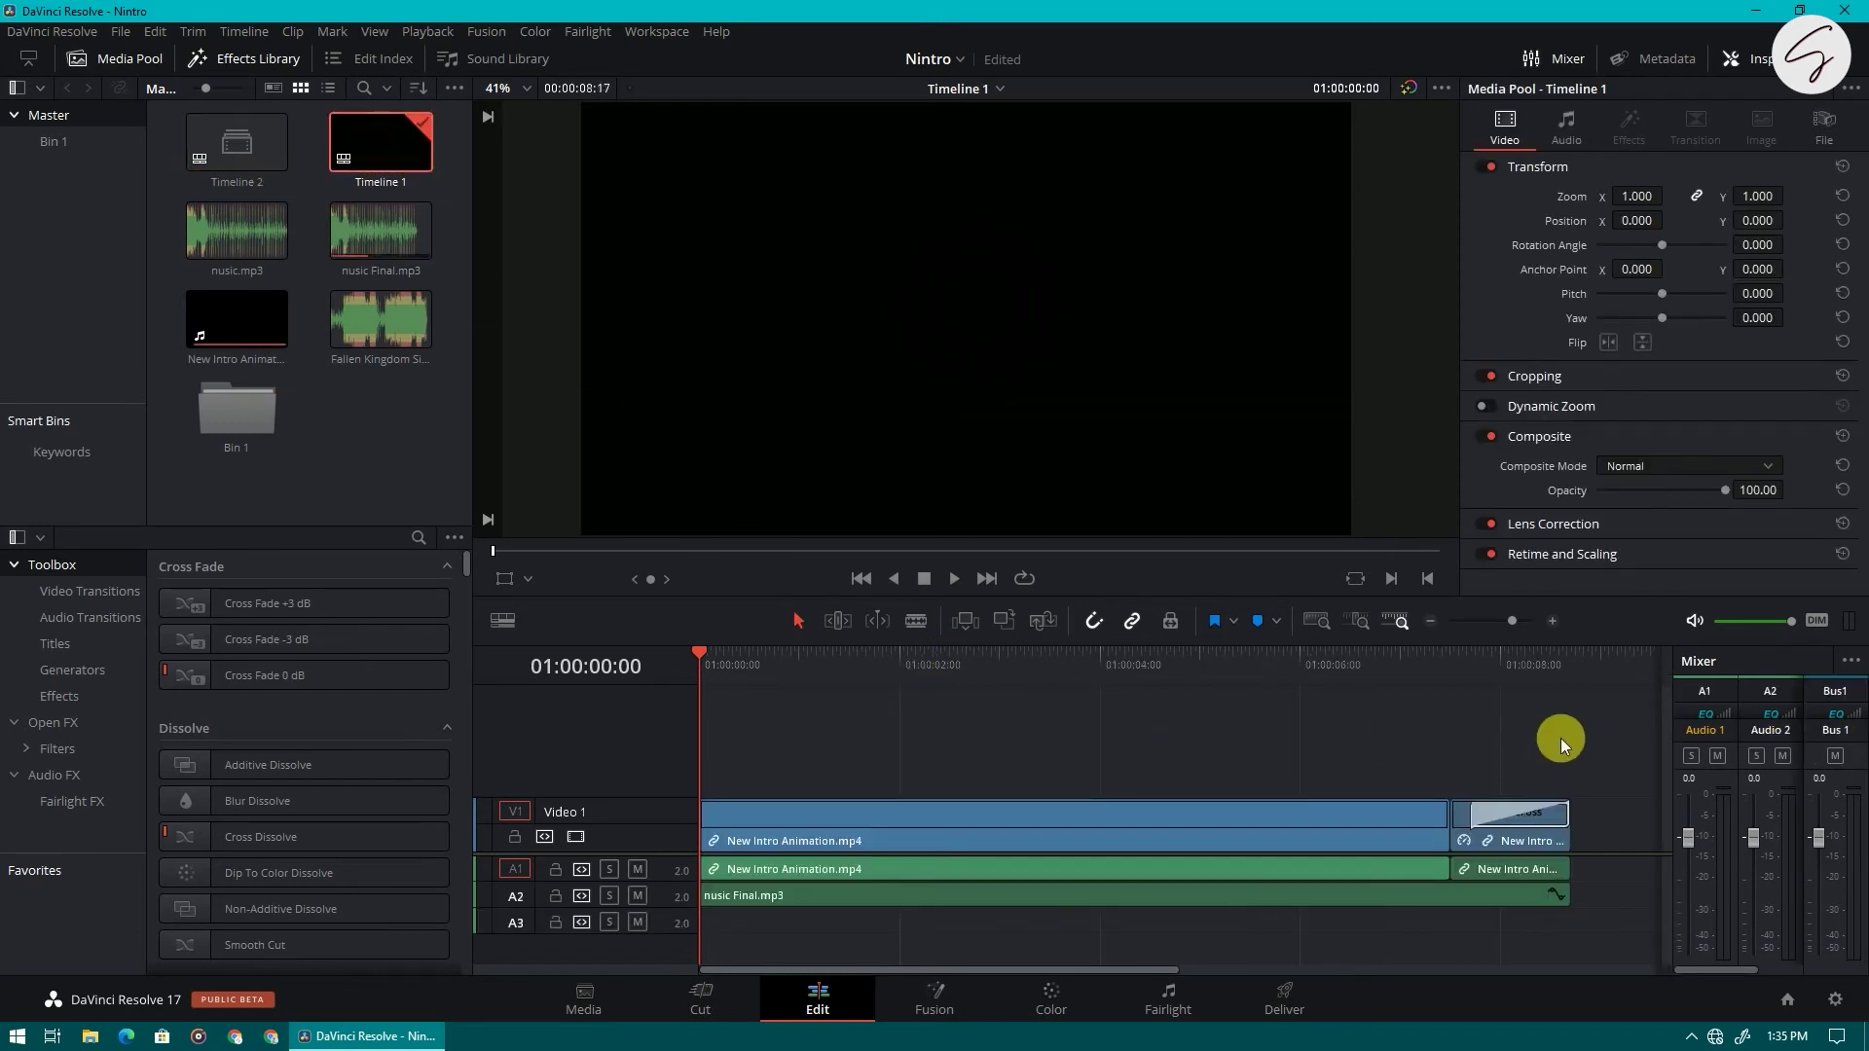
{"action": "left_click_drag", "start_coordinate": [1630, 758], "coordinate": [675, 936]}
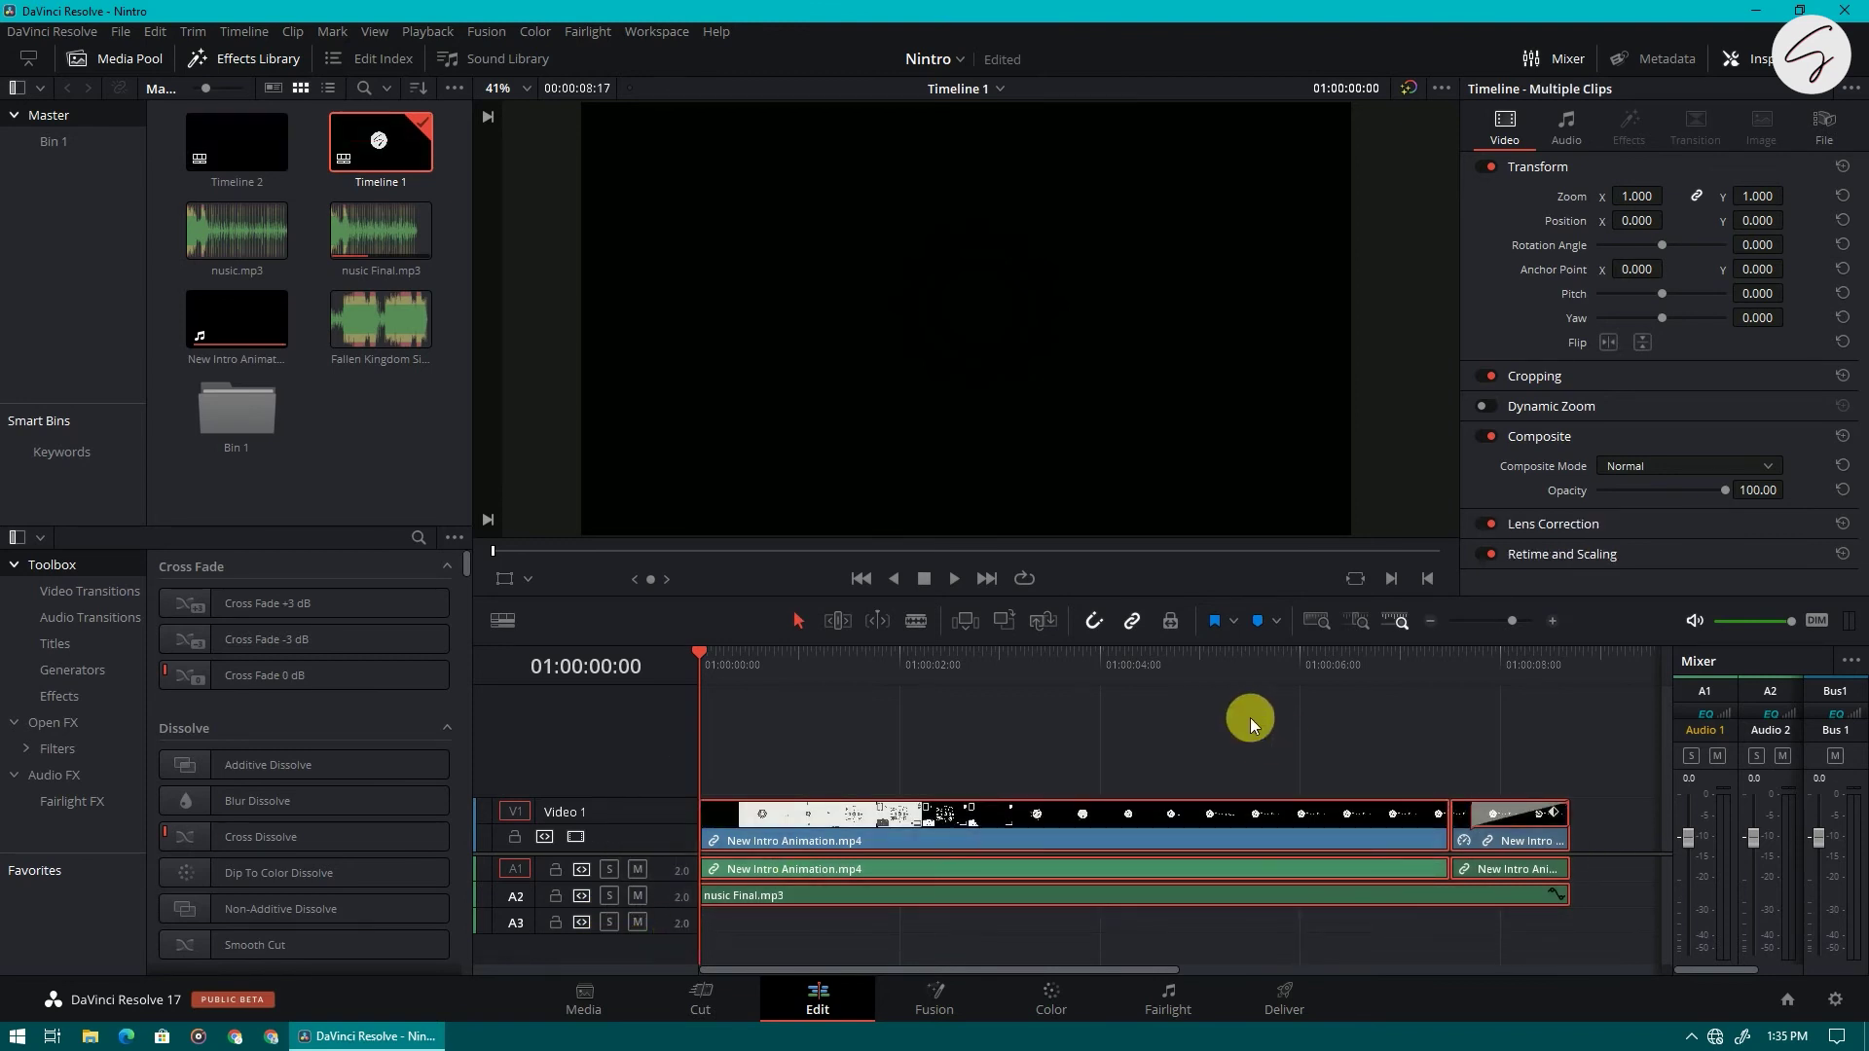
{"action": "right_click", "coordinate": [1191, 804]}
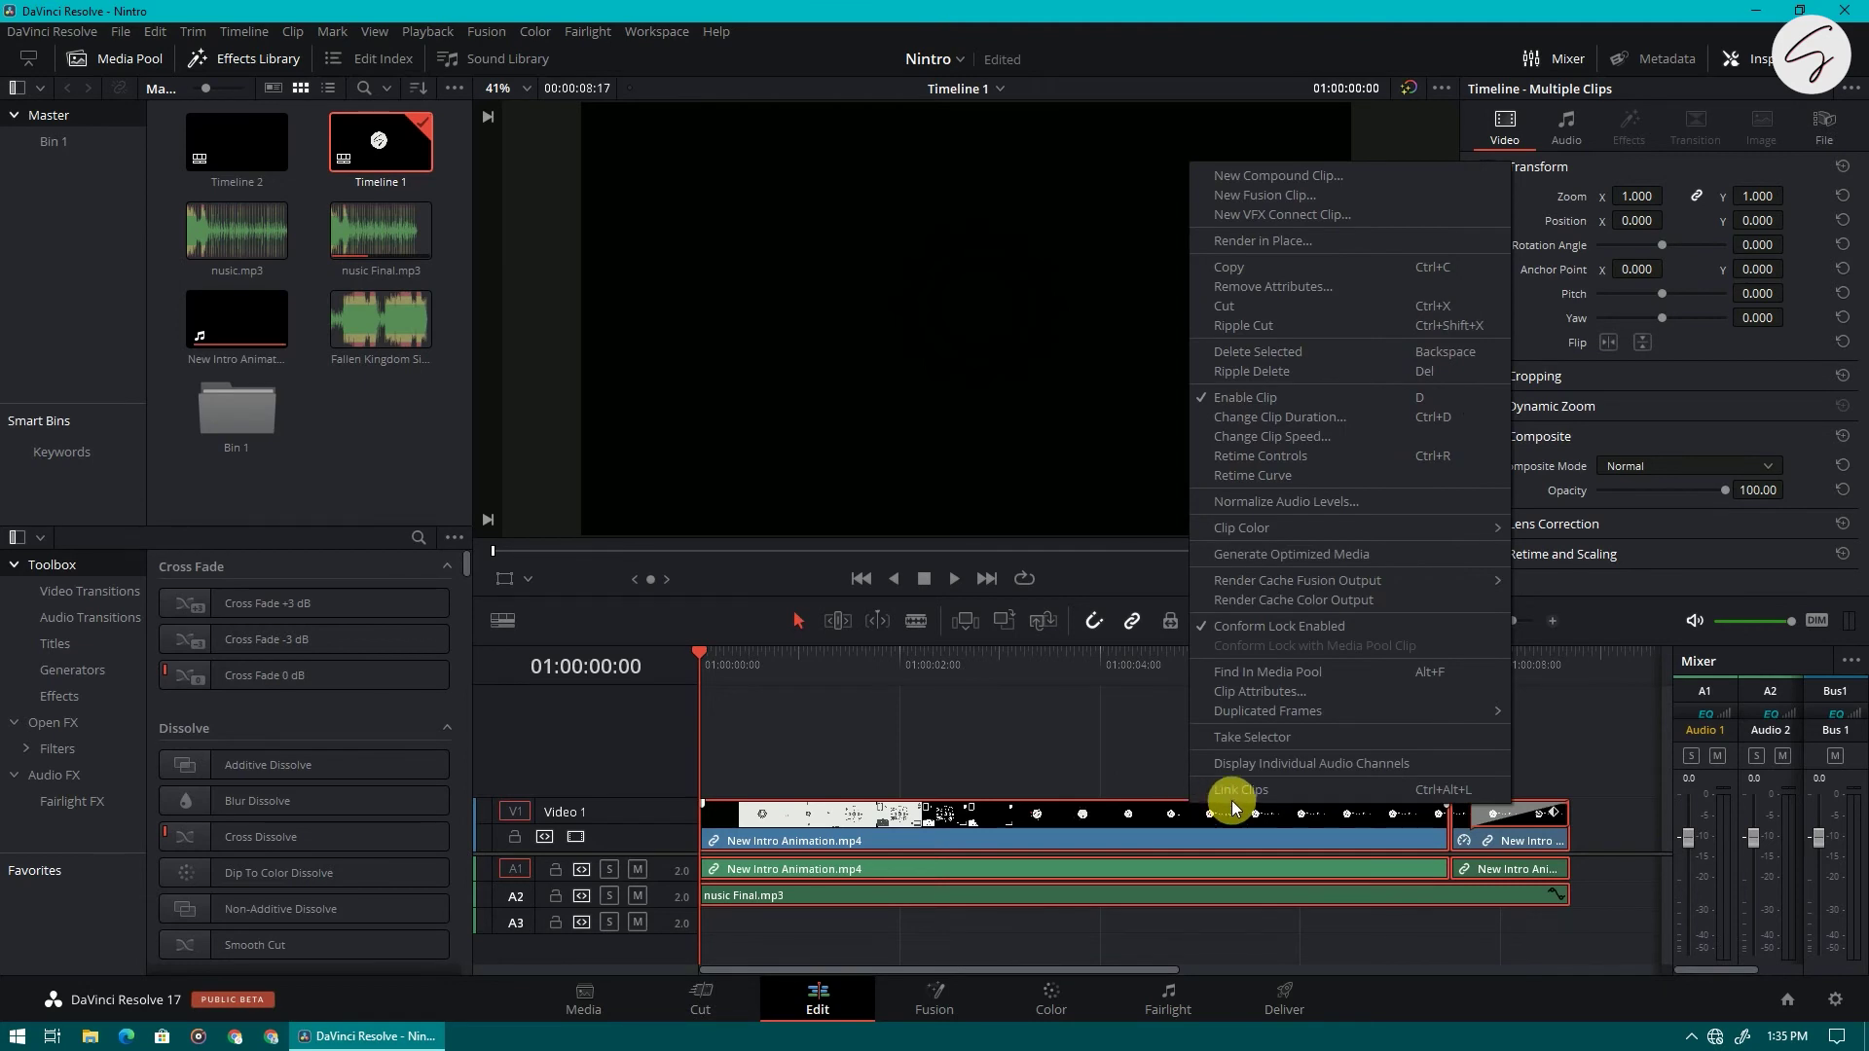
{"action": "left_click", "coordinate": [1288, 272]}
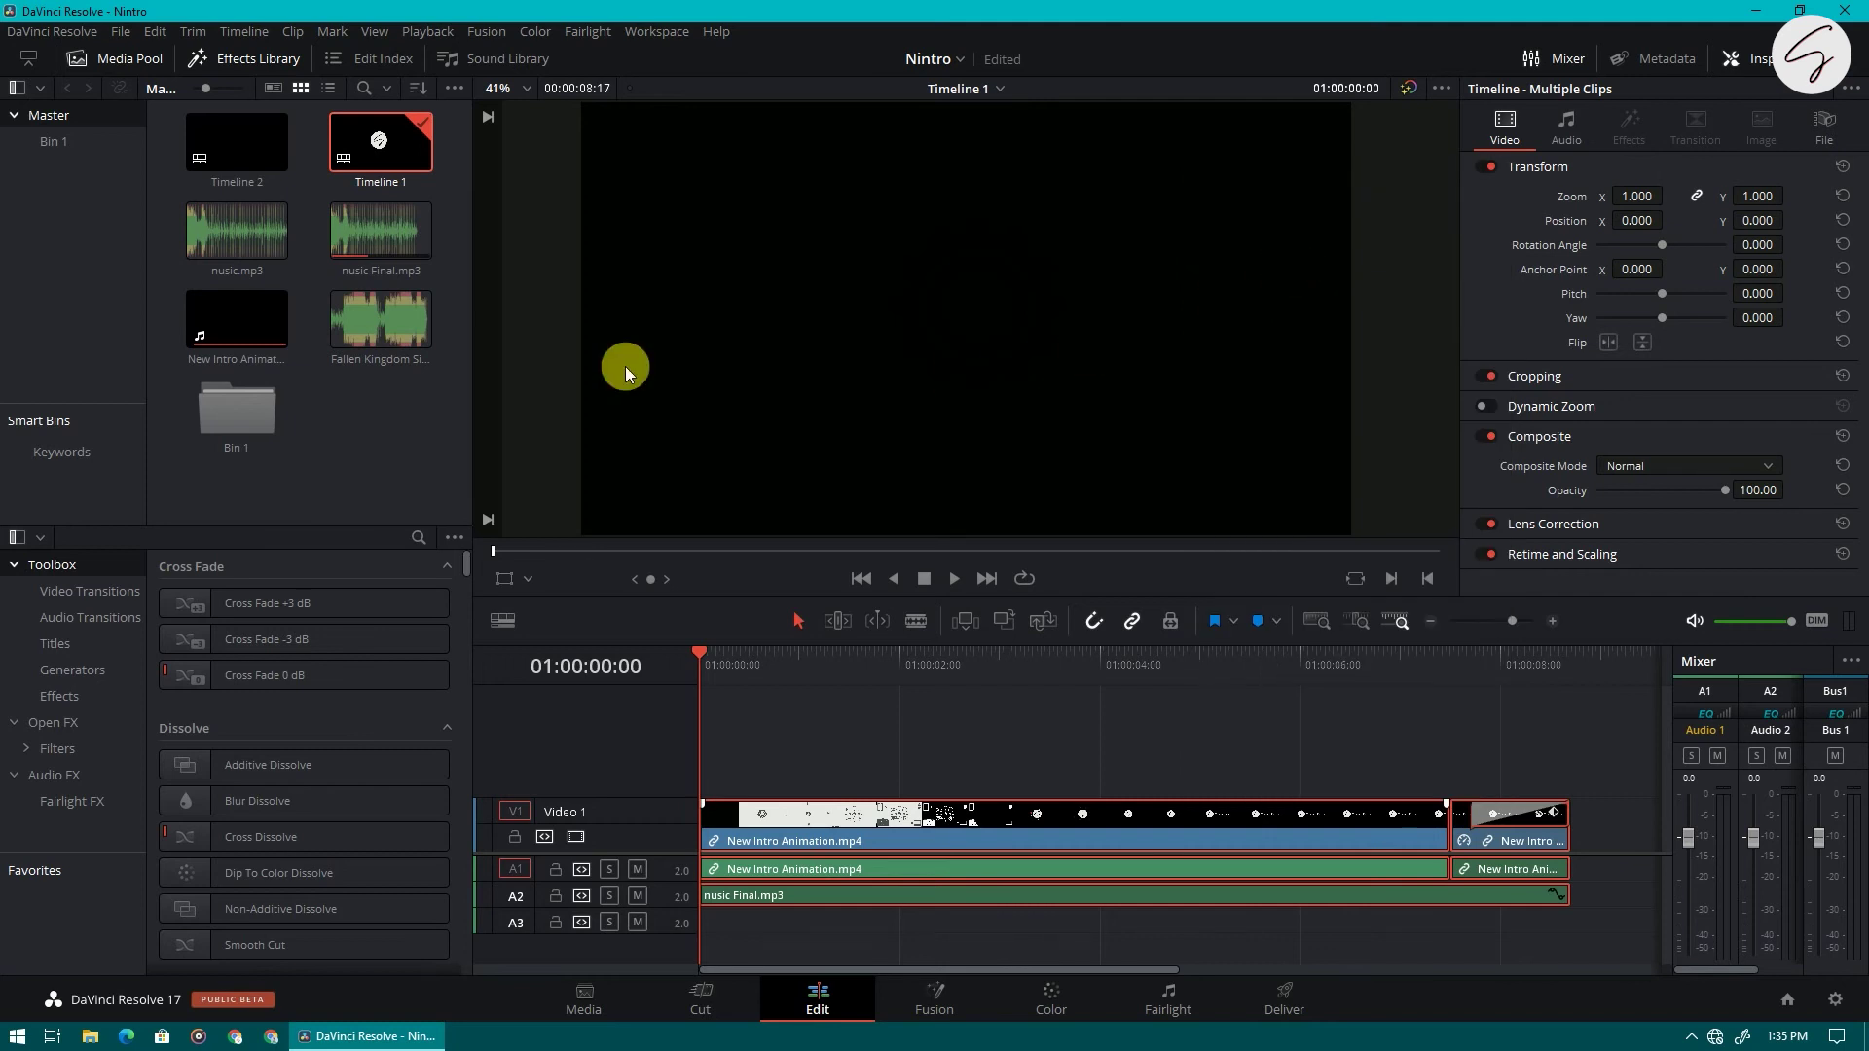
Paste the clips onto Timeline 2's Video 1 track and view it on the Deliver page.
{"action": "double_click", "coordinate": [253, 132]}
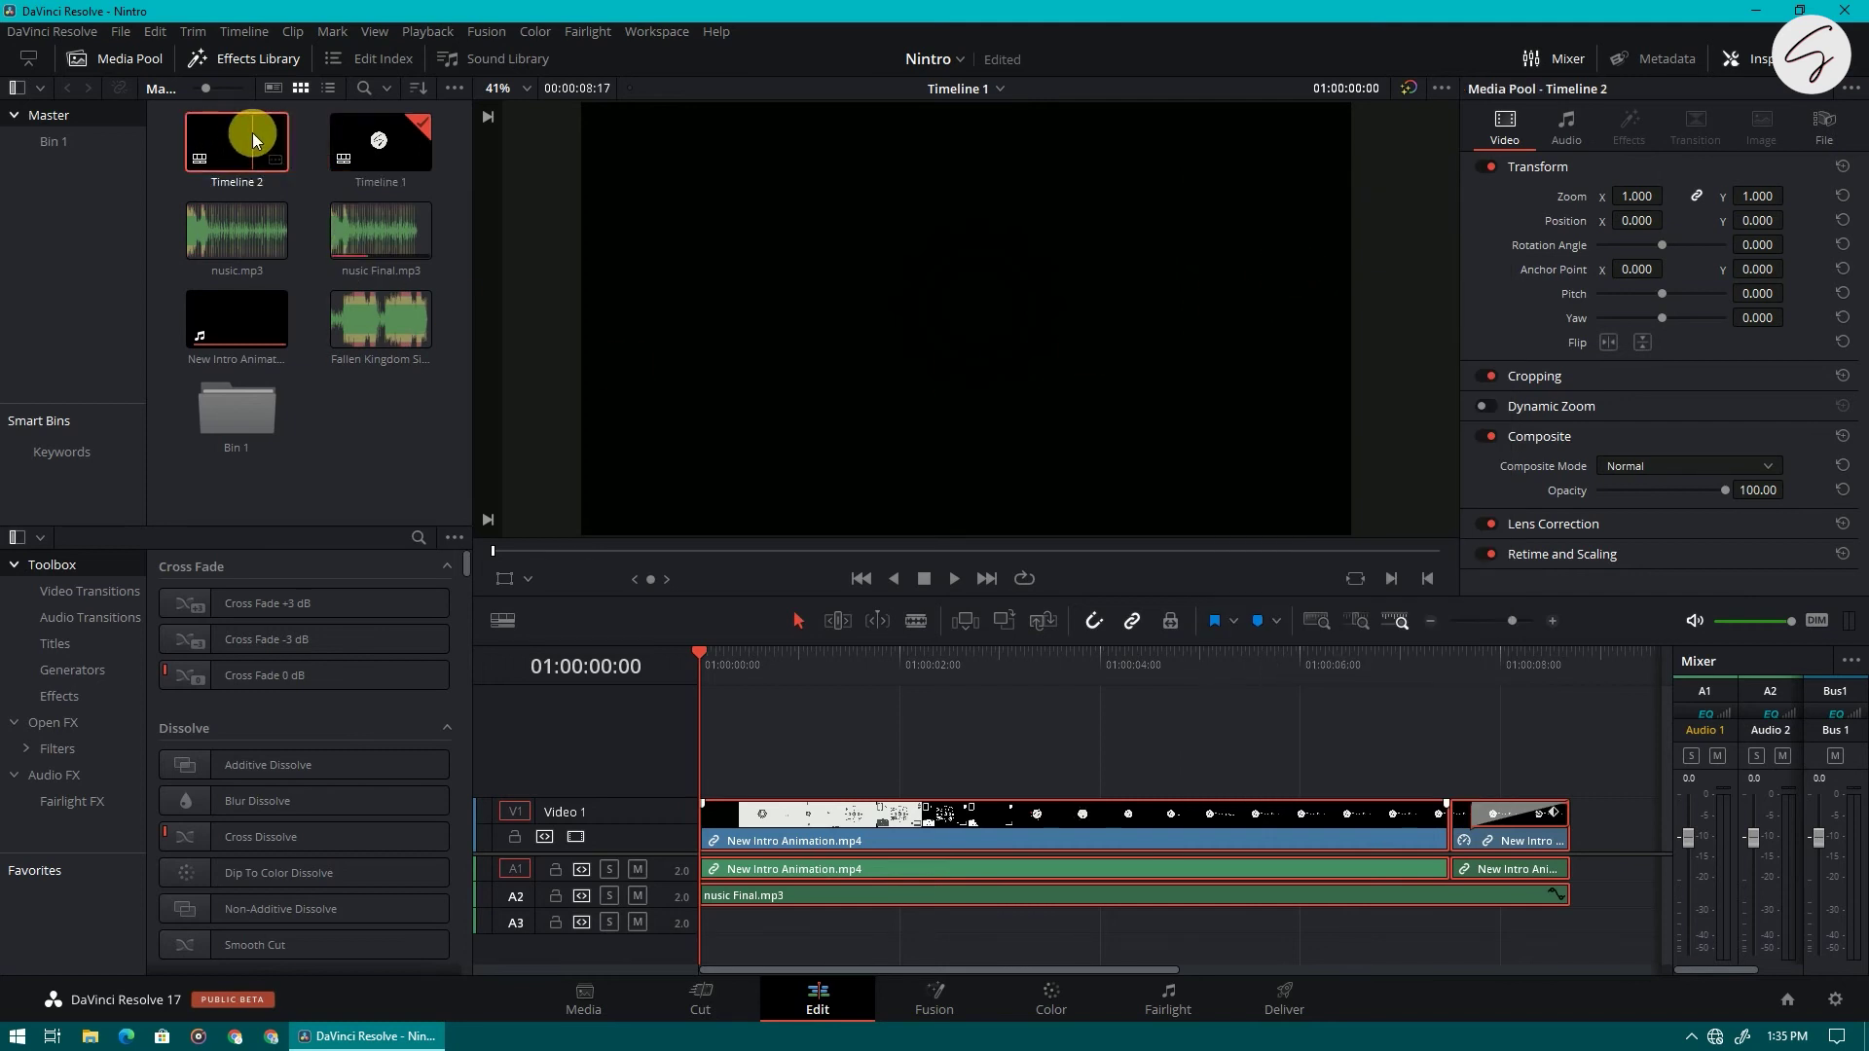
{"action": "right_click", "coordinate": [710, 796]}
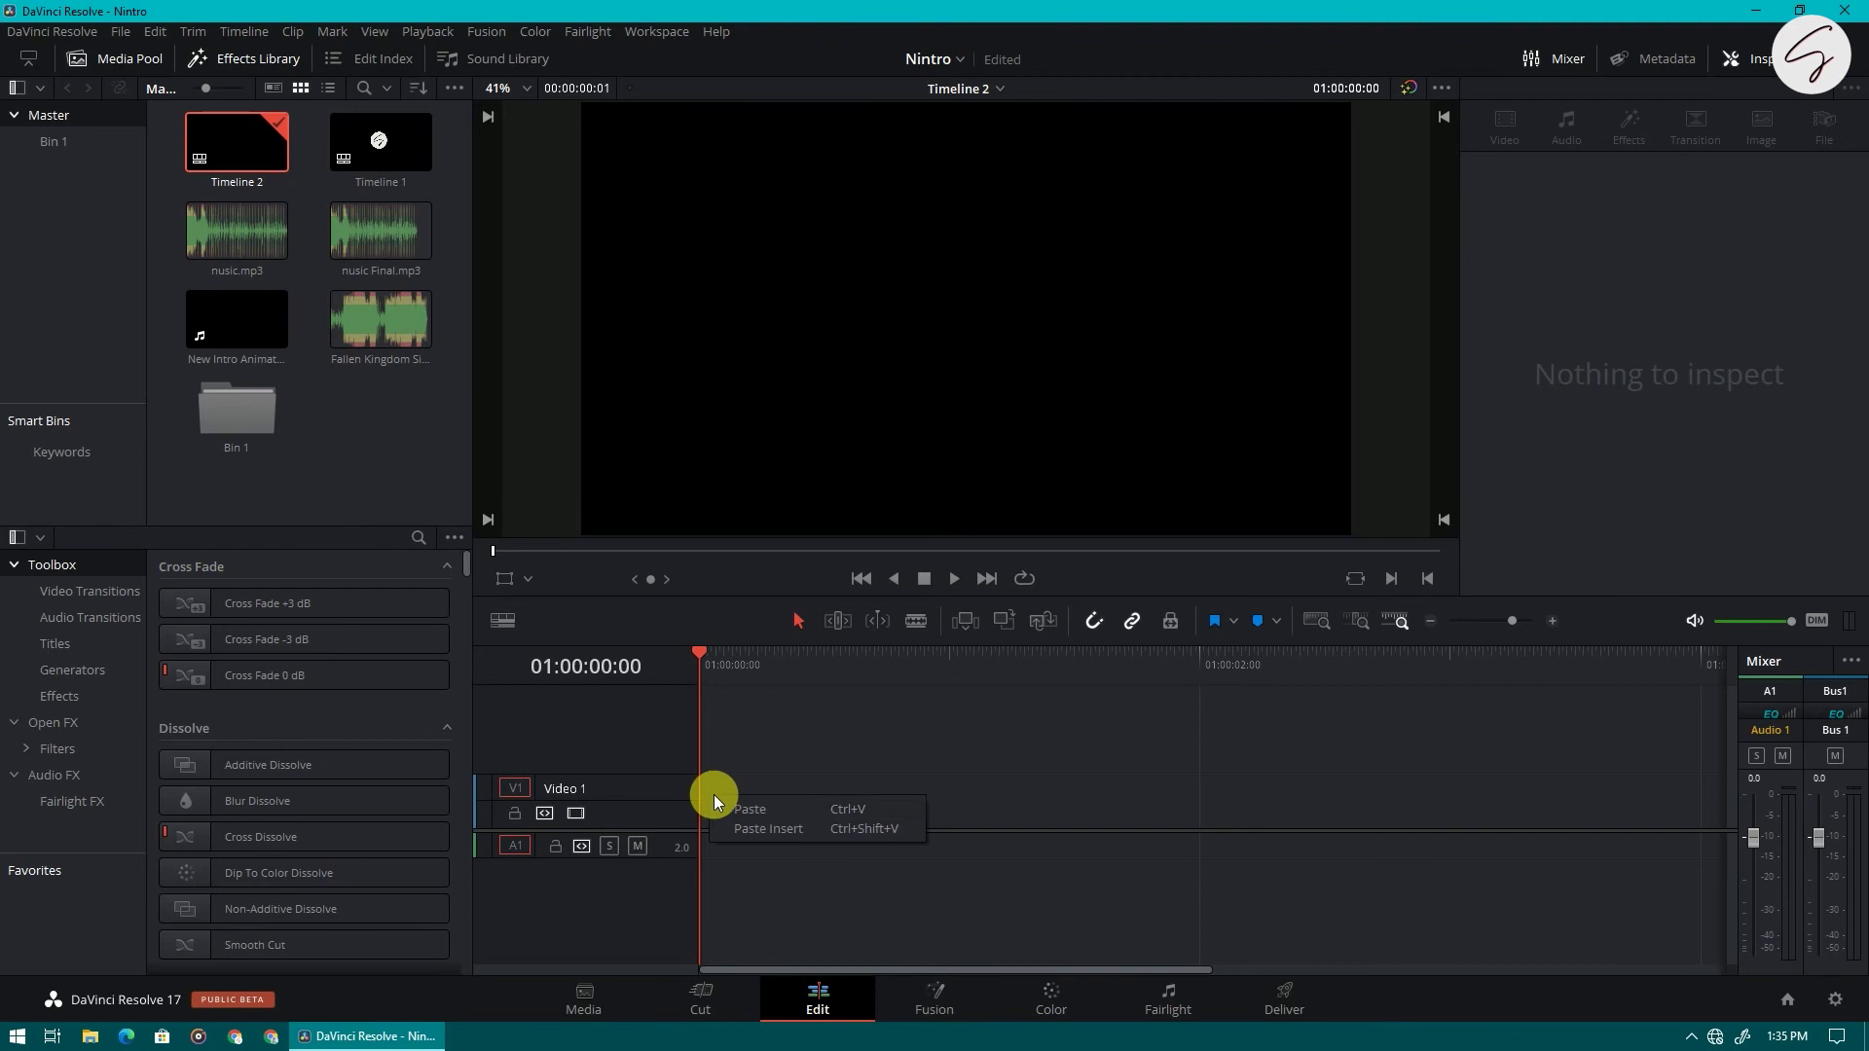
{"action": "left_click", "coordinate": [776, 814]}
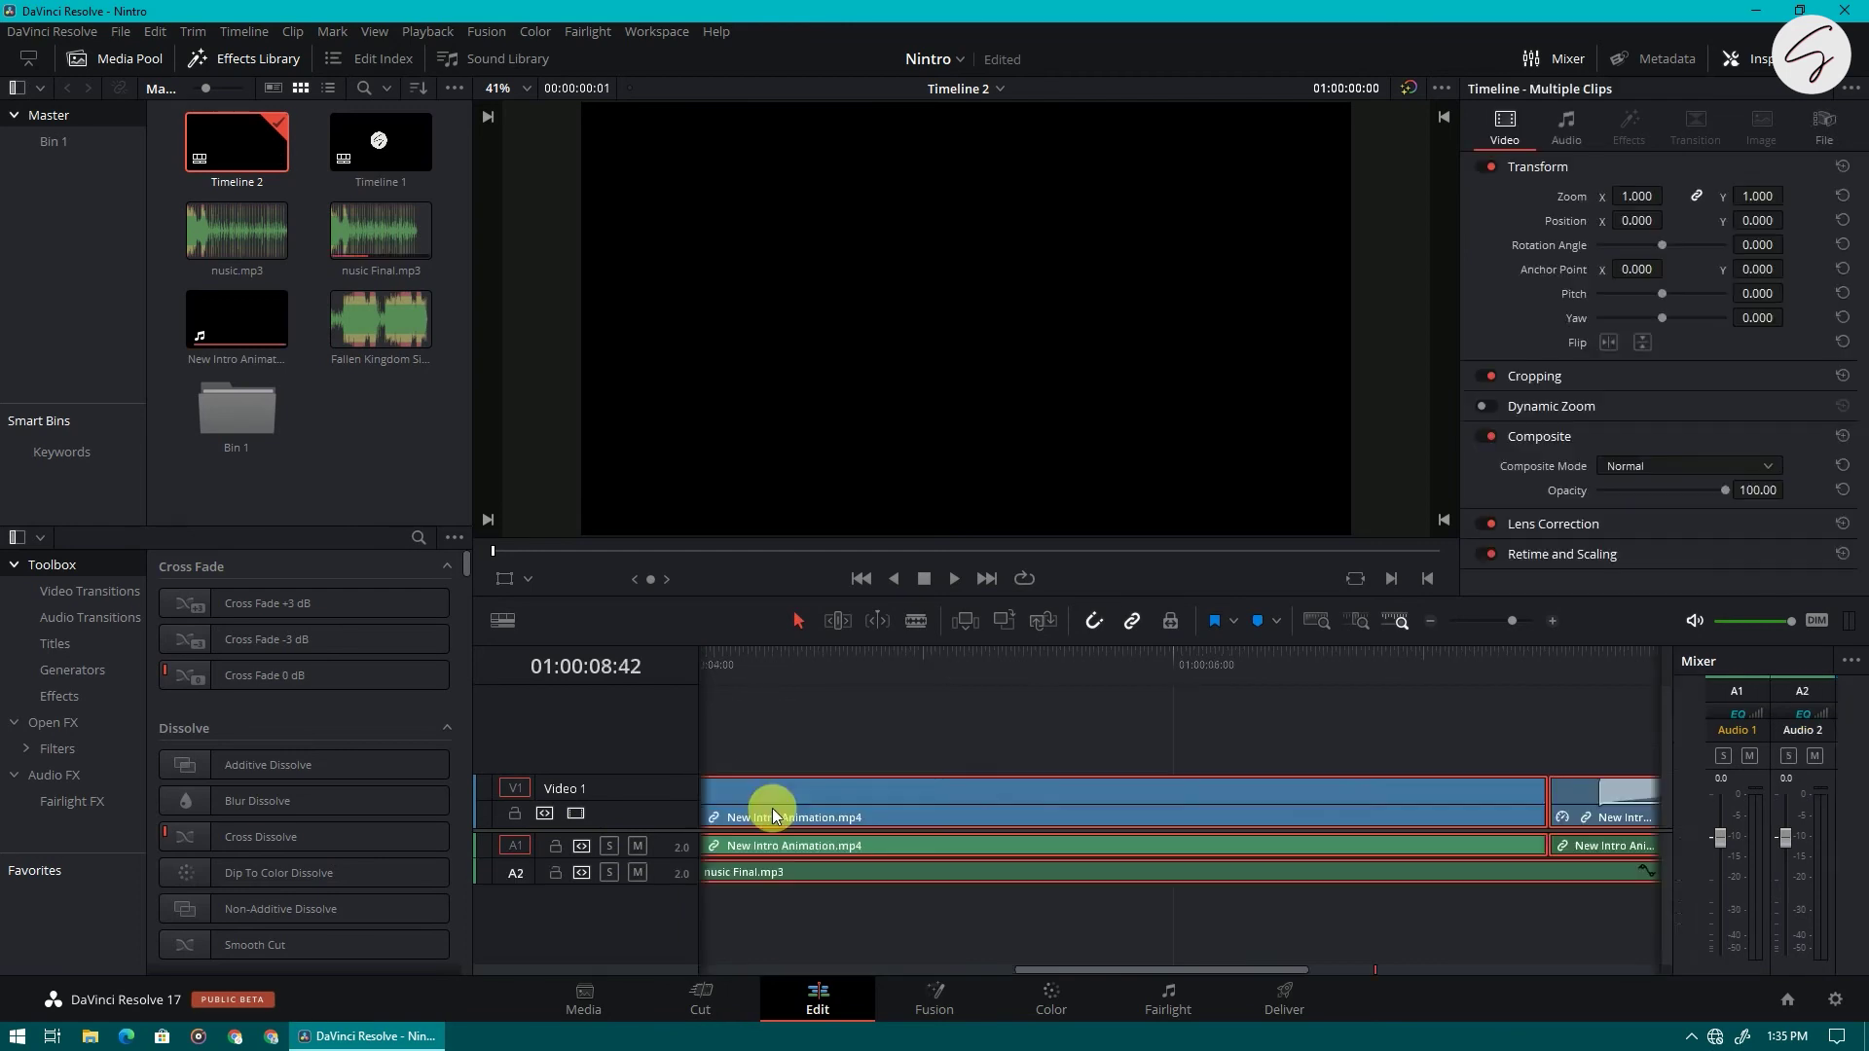
{"action": "left_click_drag", "start_coordinate": [1055, 687], "coordinate": [457, 658]}
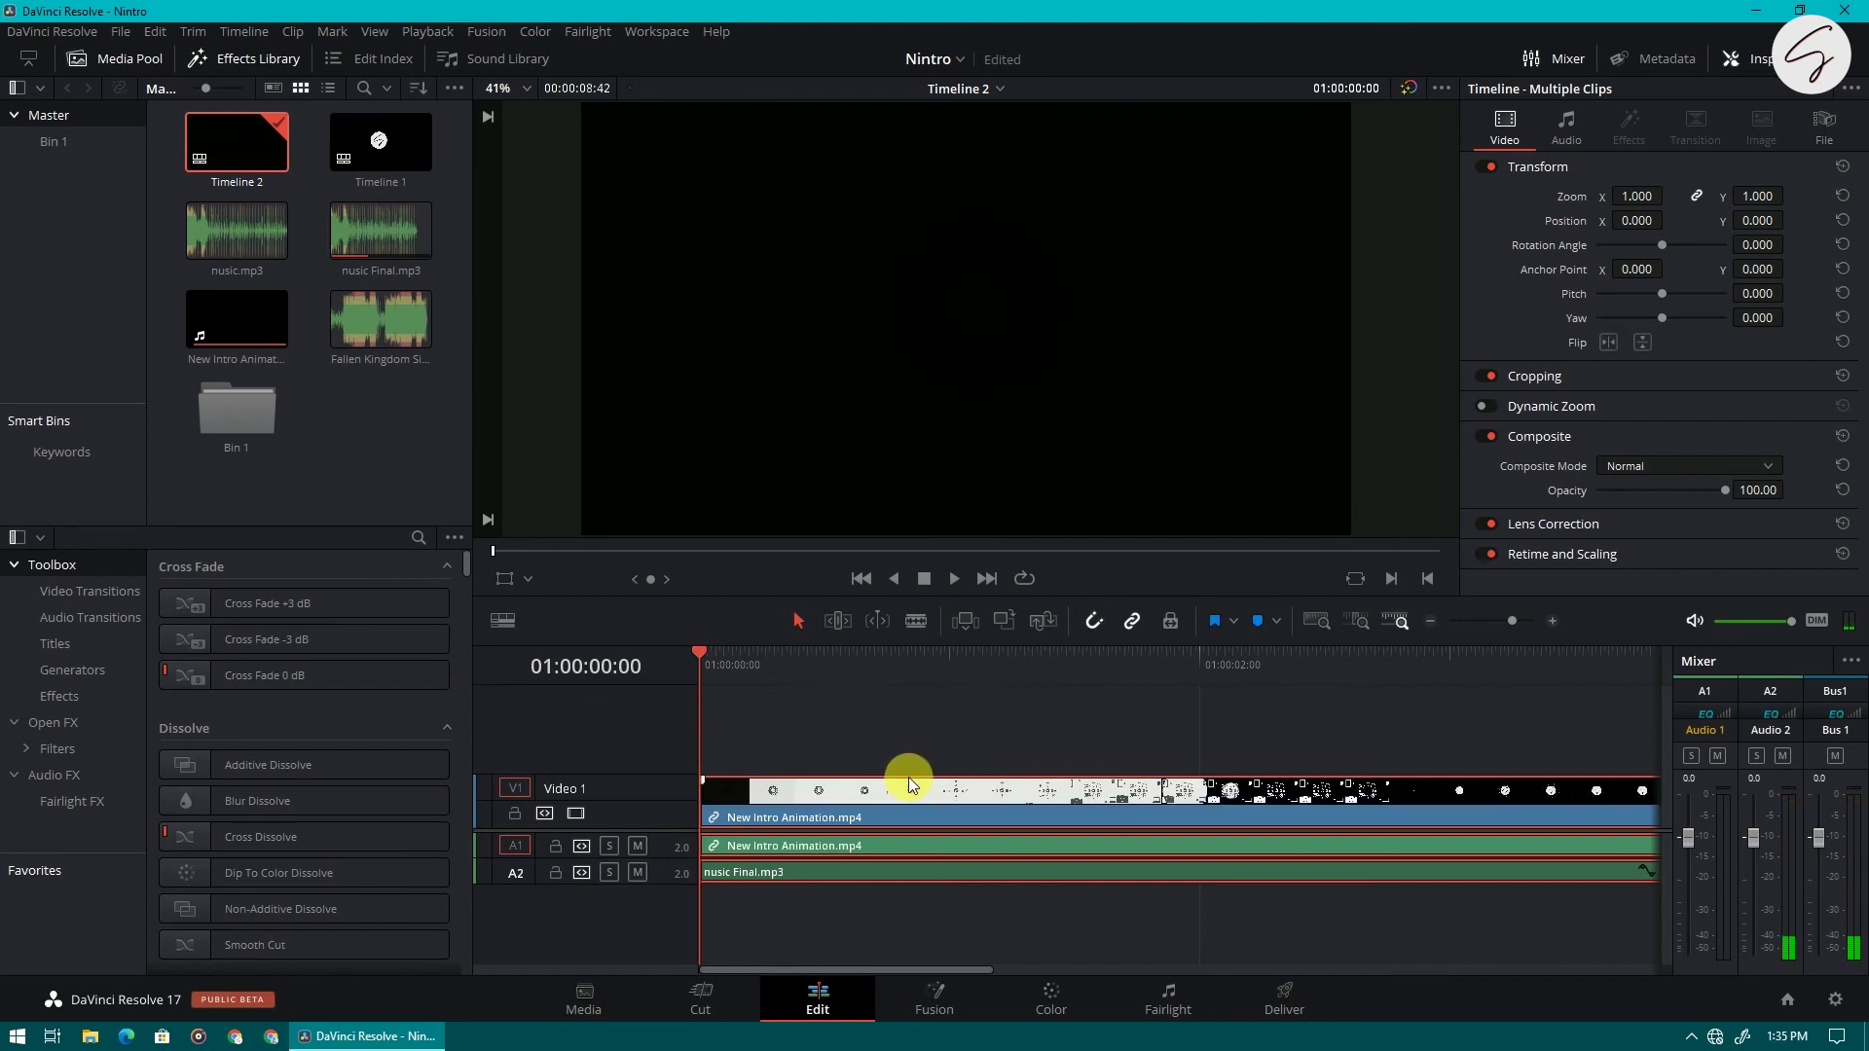
{"action": "left_click", "coordinate": [979, 707]}
{"action": "left_click", "coordinate": [234, 146]}
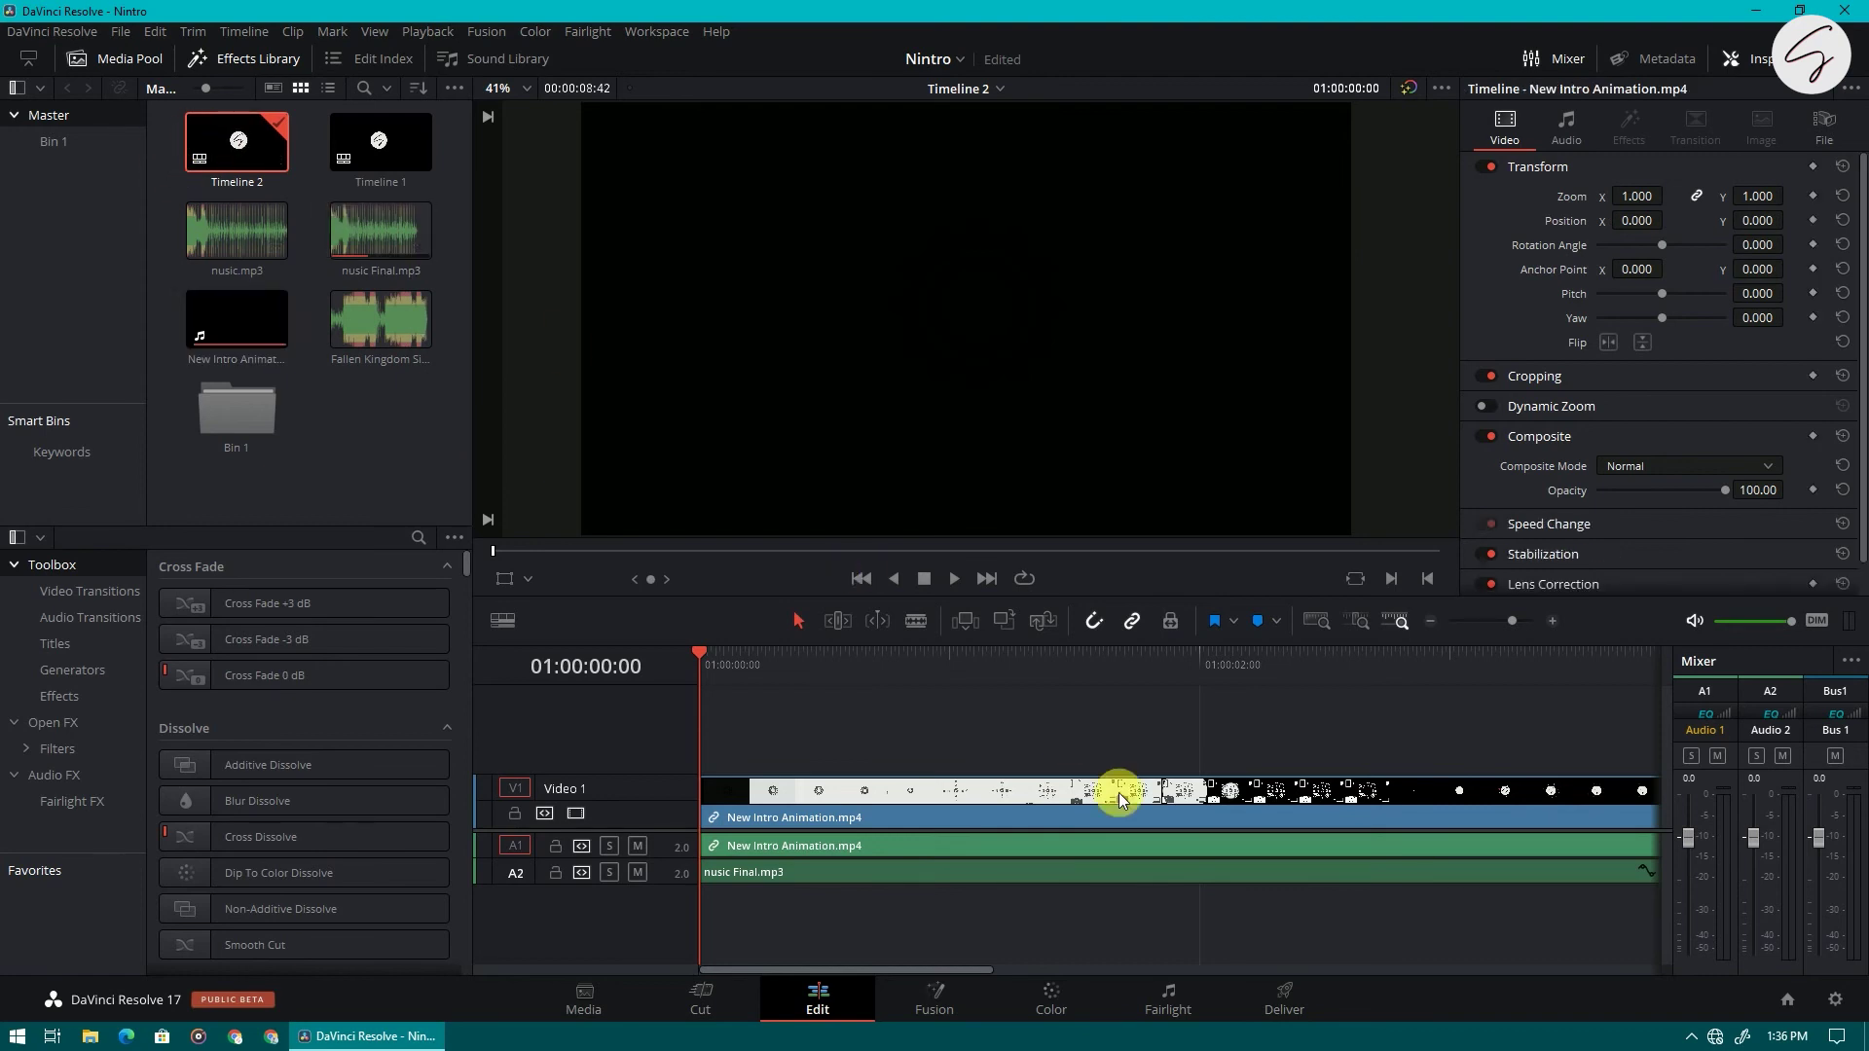
{"action": "left_click", "coordinate": [1287, 1000]}
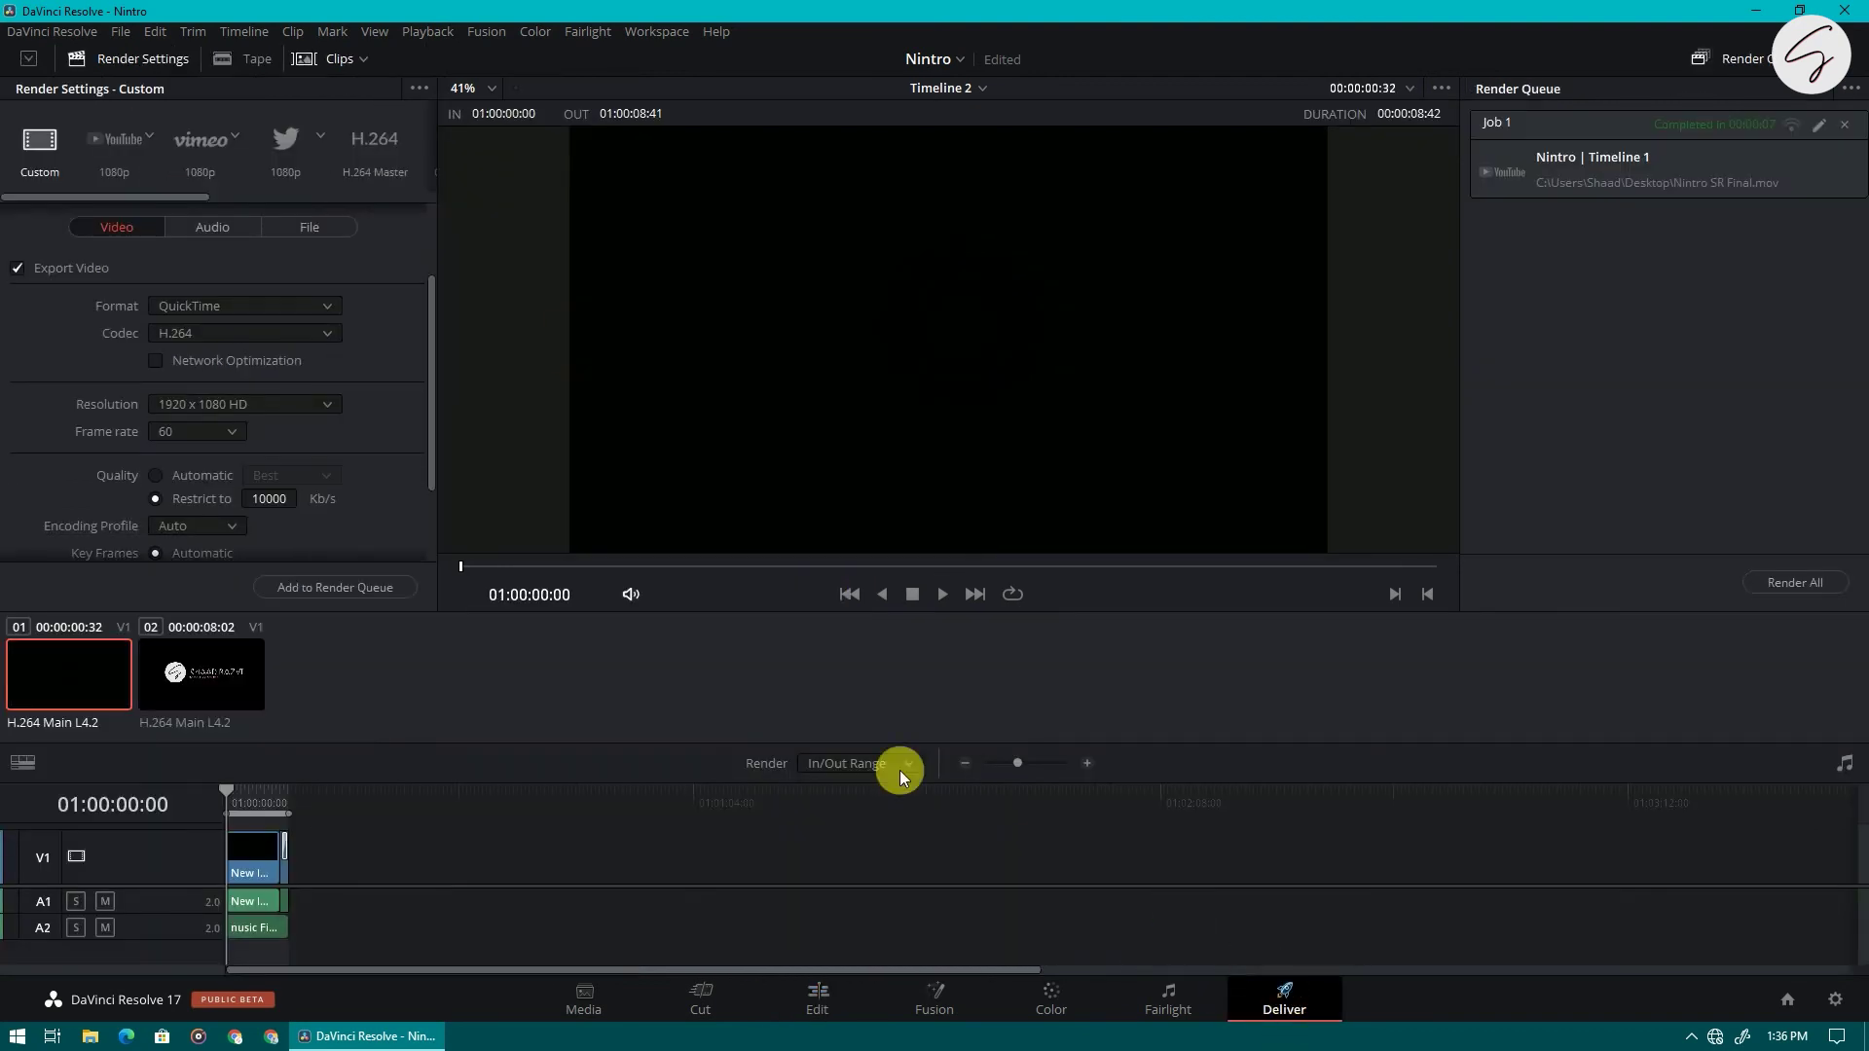